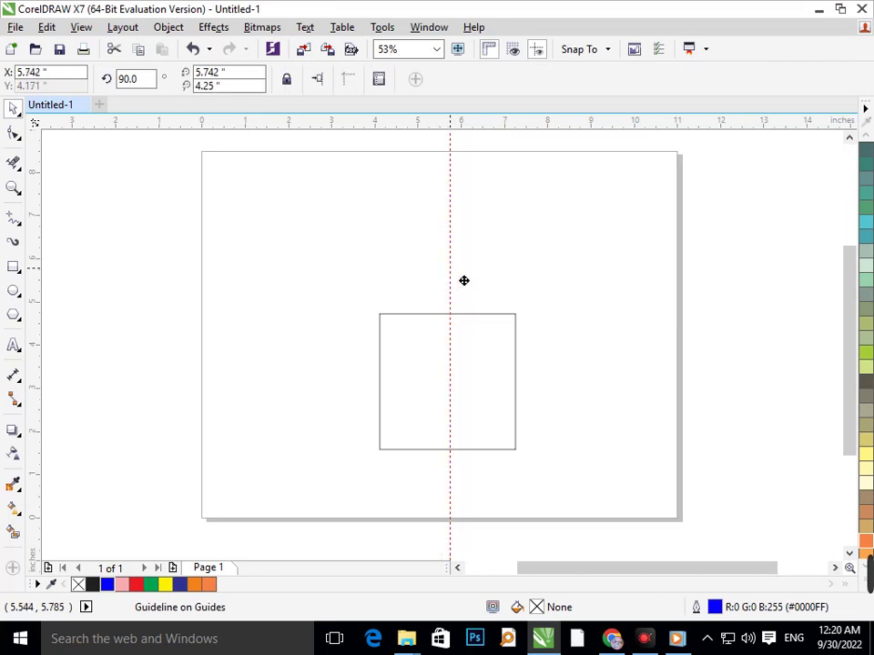
Step: Scale the square down about its centre to about 2.09 in per side
click(587, 383)
click(421, 405)
drag(515, 449, 507, 451)
click(527, 463)
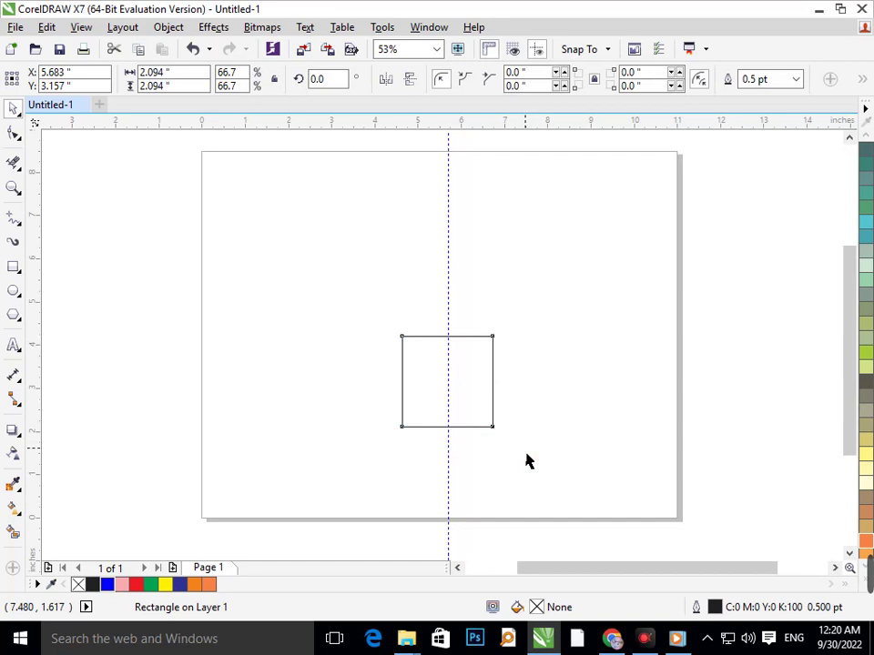
Step: Draw a circle about 2.15 in in diameter and place it on the vertical guideline just above the square
click(14, 290)
drag(320, 258, 450, 282)
click(14, 108)
click(561, 410)
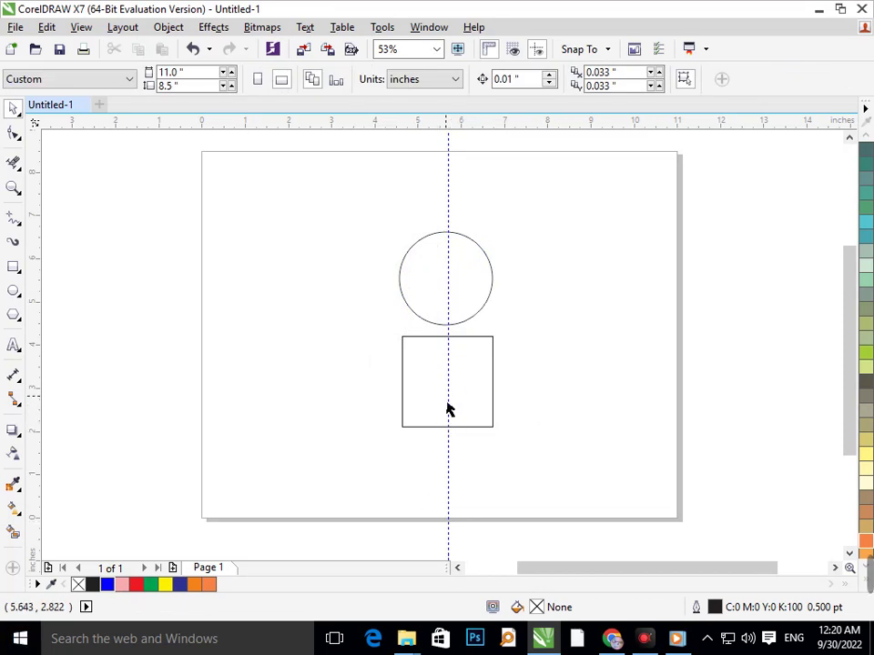
Step: Convert the square to curves and pull its two bottom corner nodes inward to the vertical guideline
click(432, 411)
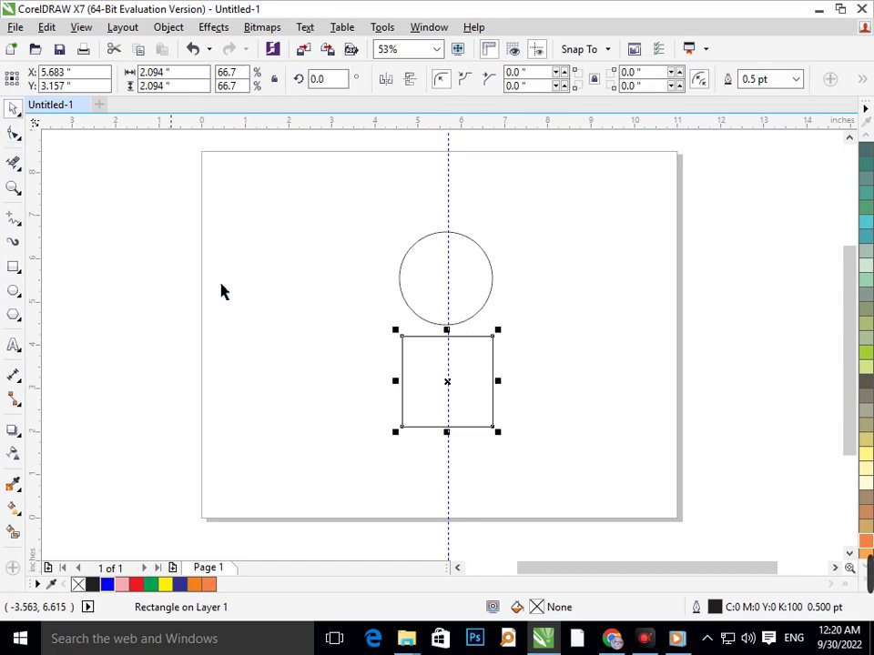
right_click(466, 393)
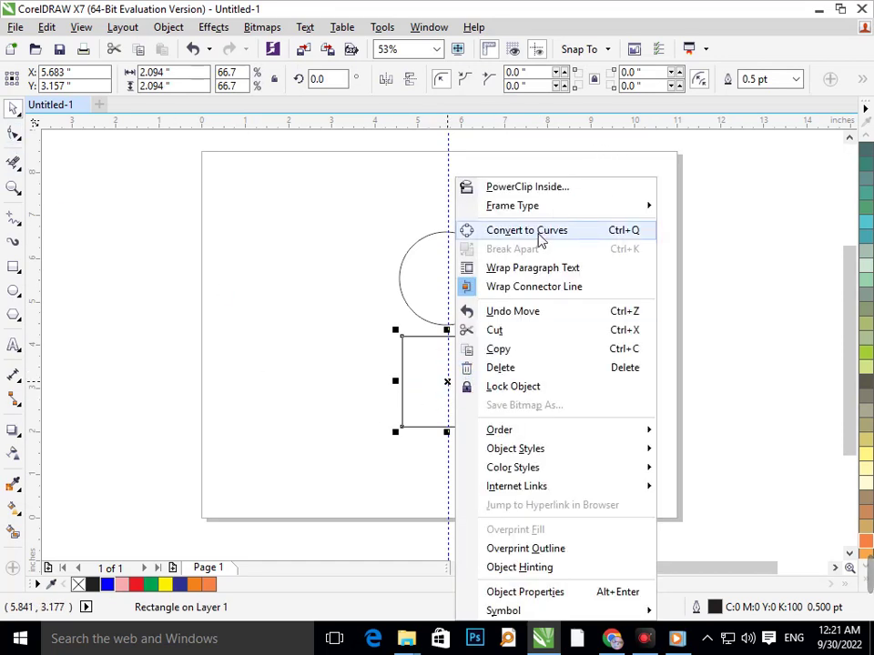
click(491, 231)
click(14, 135)
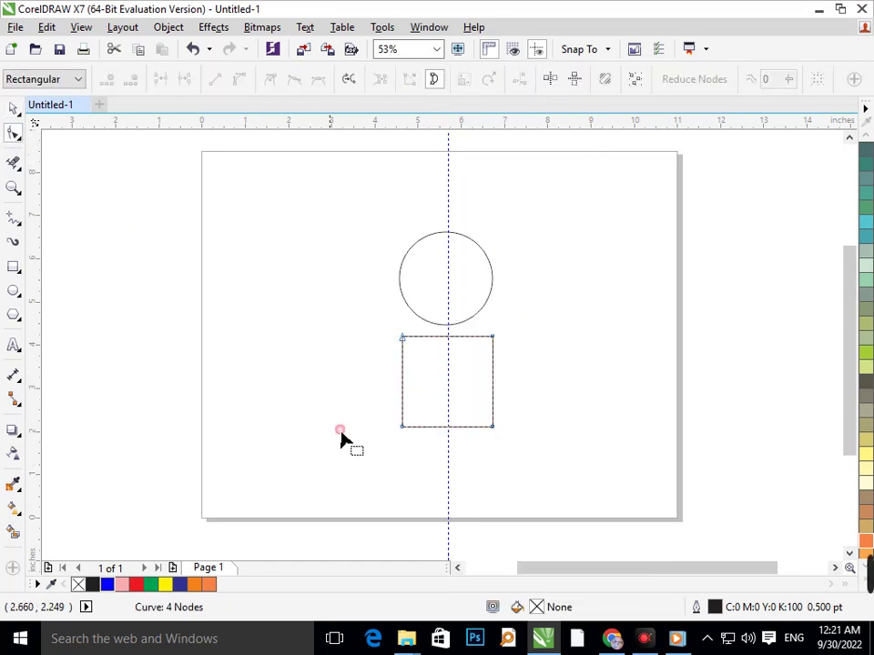
drag(403, 433, 503, 444)
click(456, 452)
key(F3)
key(F2)
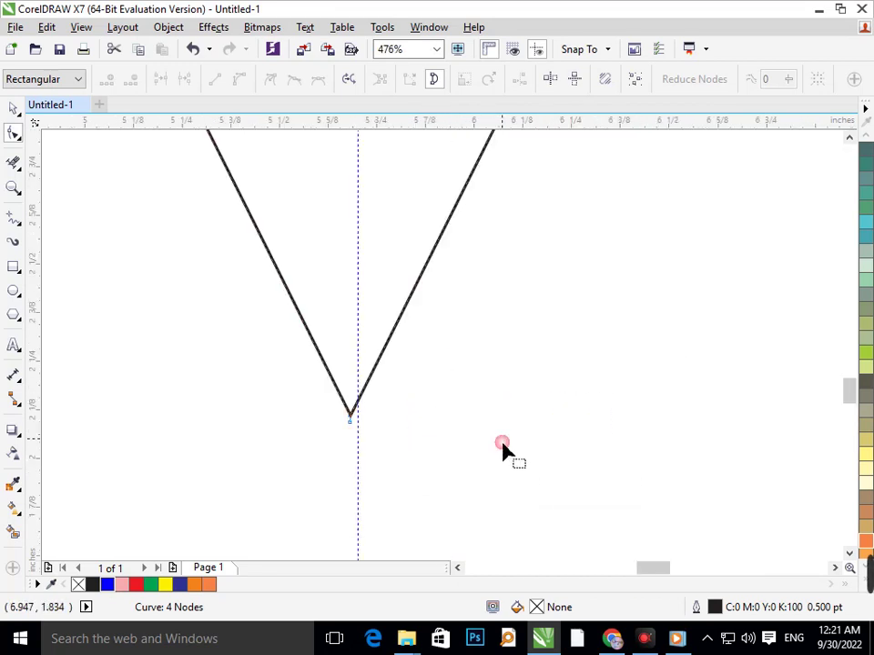
Step: Bring both bottom nodes together on the vertical guideline so the shape becomes a downward-pointing triangle
click(354, 424)
drag(360, 423, 364, 421)
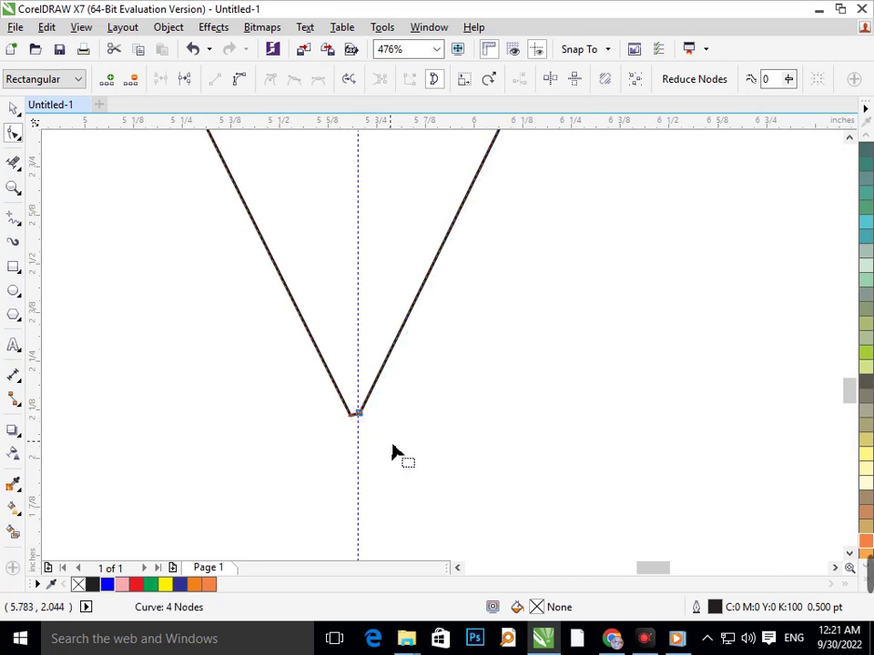
drag(545, 458, 543, 455)
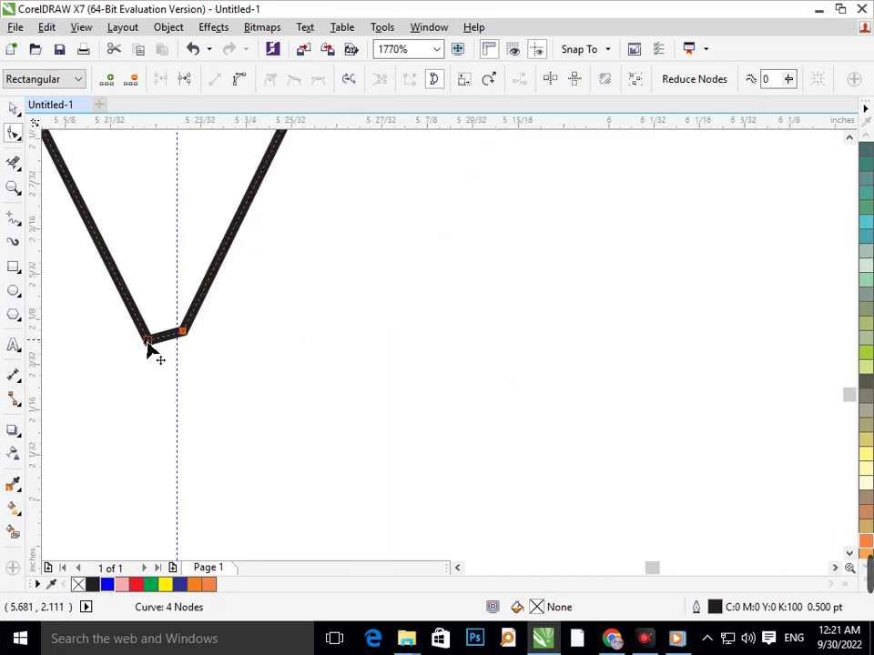
drag(148, 345, 180, 332)
mouse_move(105, 301)
mouse_down()
mouse_move(465, 460)
mouse_move(446, 451)
mouse_up()
key(F3)
key(F3)
click(422, 459)
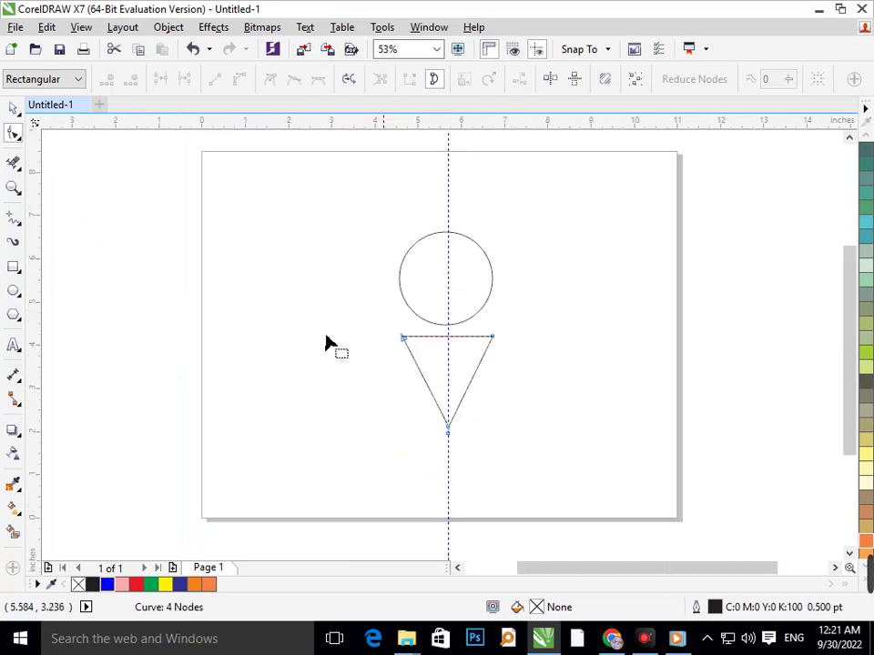
Step: Nudge the triangle slightly right relative to the vertical guideline
click(13, 107)
click(417, 394)
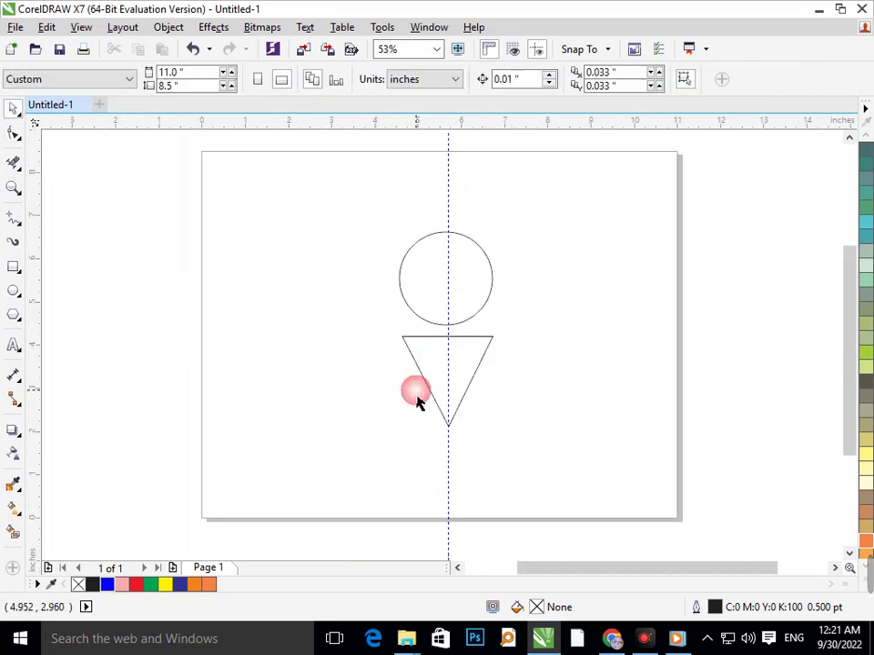
click(473, 373)
key(Right)
key(Right)
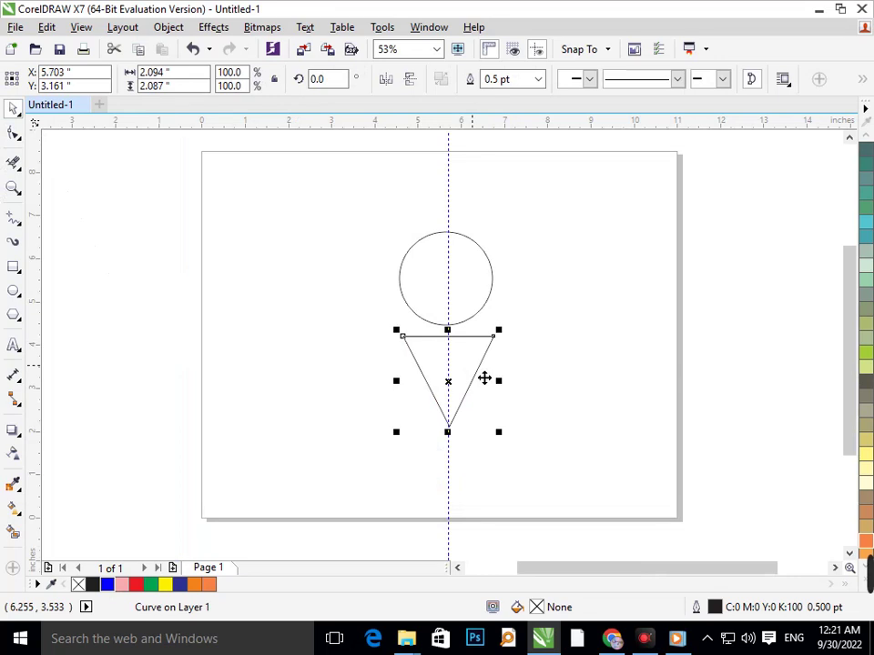
Step: Shift the circle up slightly and move the triangle up until its top edge crosses the circle's middle
click(529, 441)
mouse_move(466, 260)
mouse_down()
mouse_move(477, 269)
mouse_move(481, 252)
mouse_move(465, 257)
mouse_up()
click(415, 349)
drag(388, 330, 524, 448)
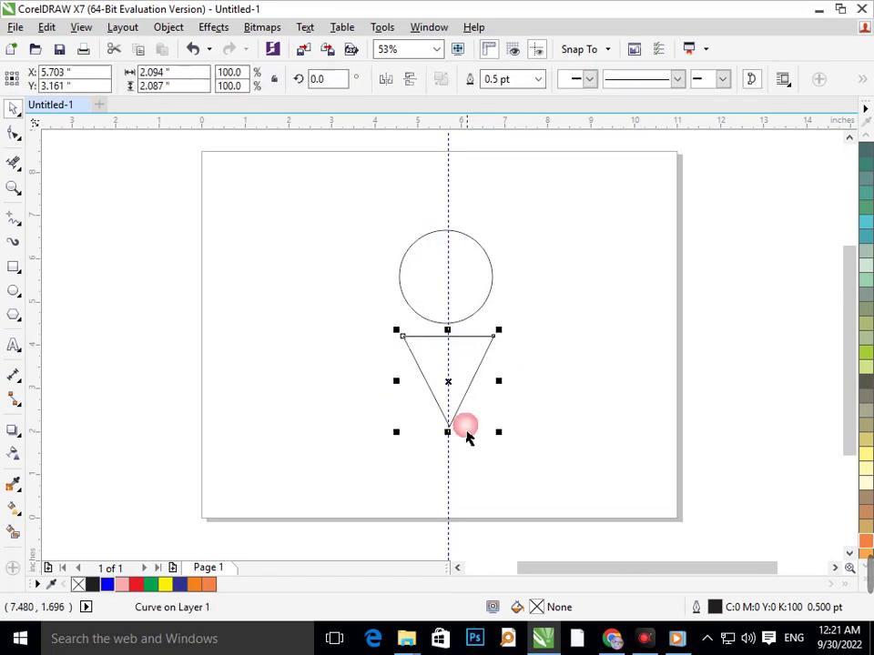
drag(458, 392, 458, 342)
click(526, 407)
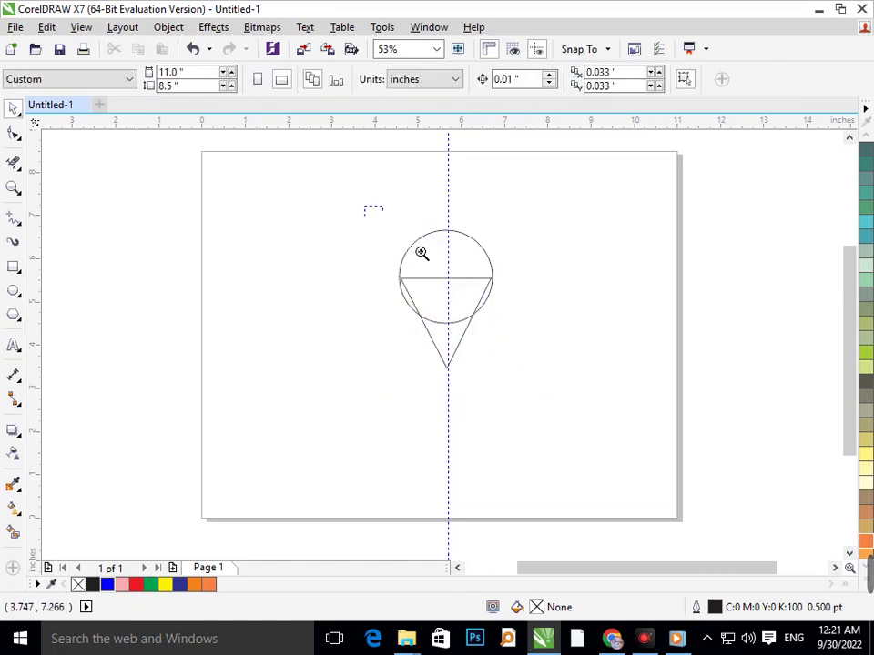
Step: Try stretching the circle horizontally about its centre to about 2.24 in wide, and undo the change
drag(422, 253, 574, 425)
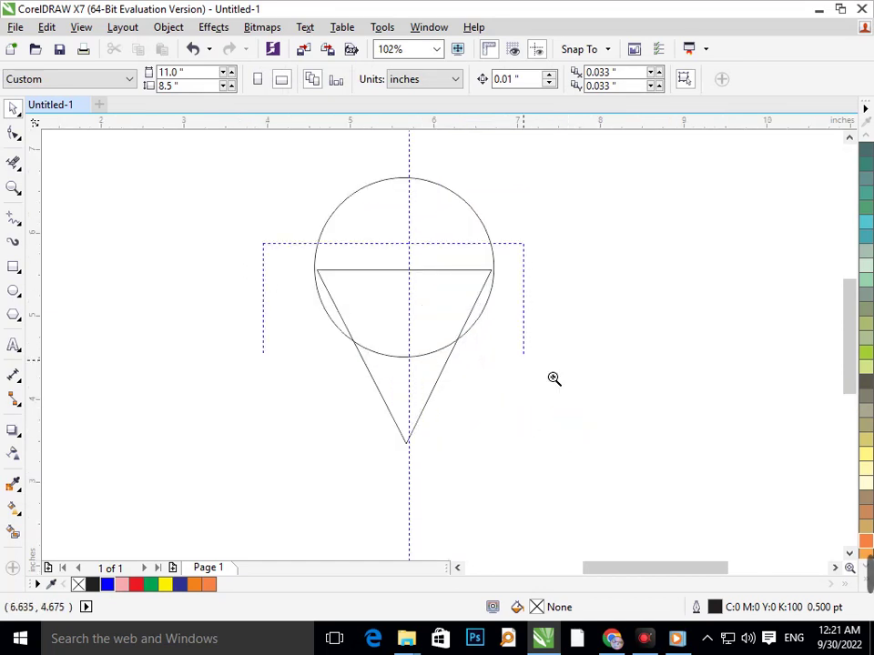
drag(554, 377, 552, 374)
click(431, 370)
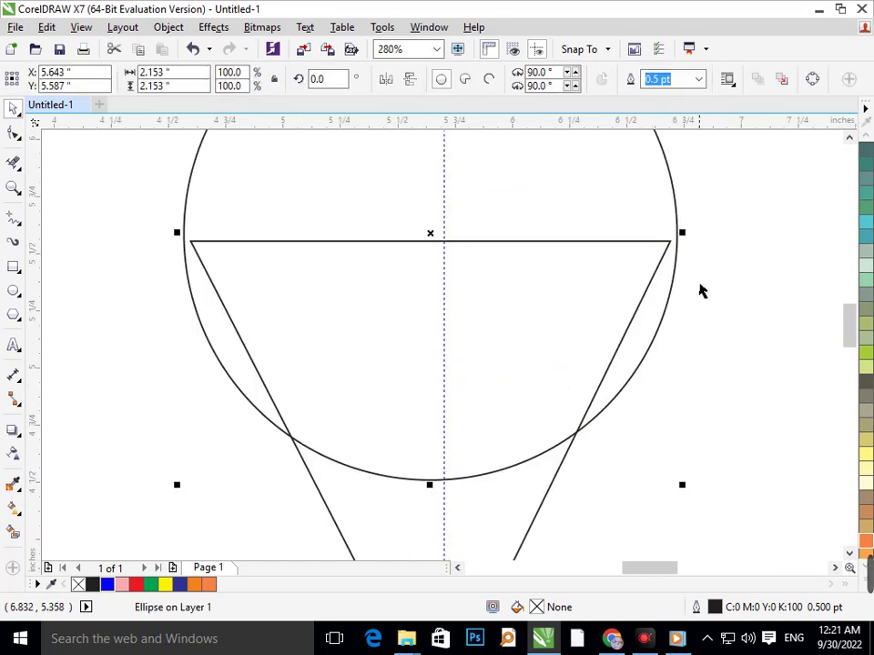
mouse_move(696, 247)
mouse_down()
mouse_move(707, 232)
mouse_move(694, 234)
mouse_up()
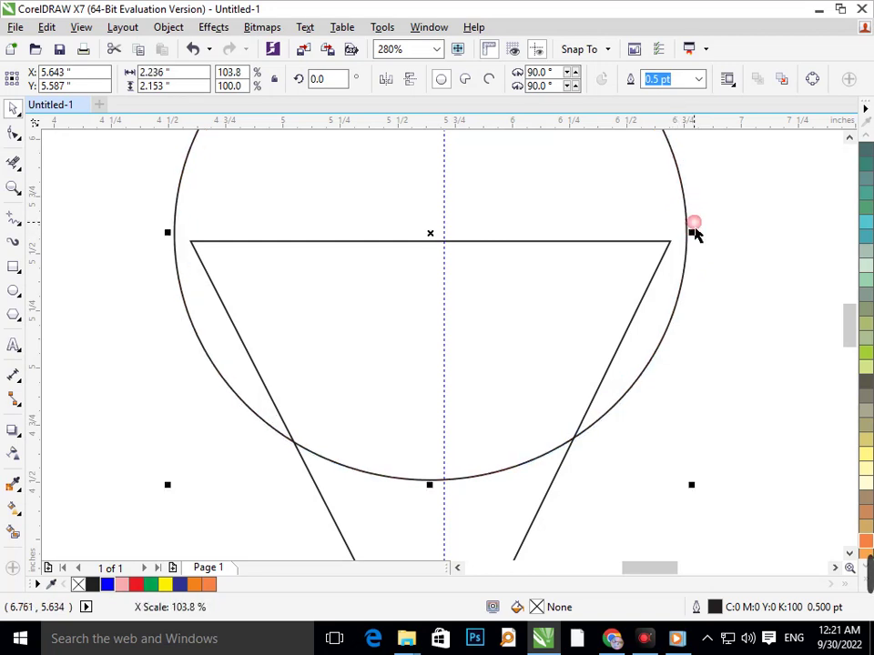
key(ctrl+z)
Step: Scale the triangle up slightly about its centre so its top corners meet the circle's sides, about 2.15 in wide
click(503, 561)
click(535, 515)
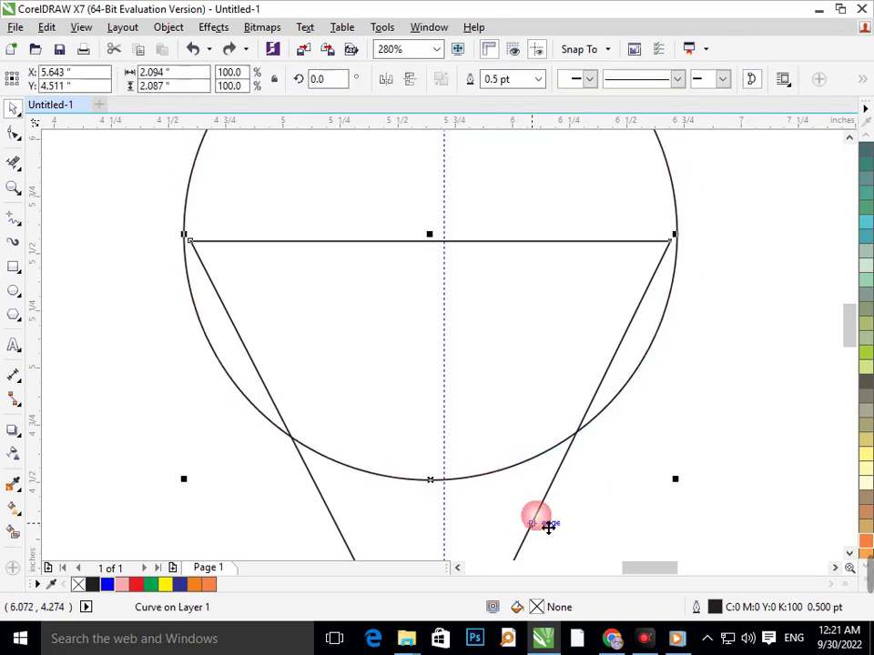
drag(685, 248, 688, 240)
click(737, 388)
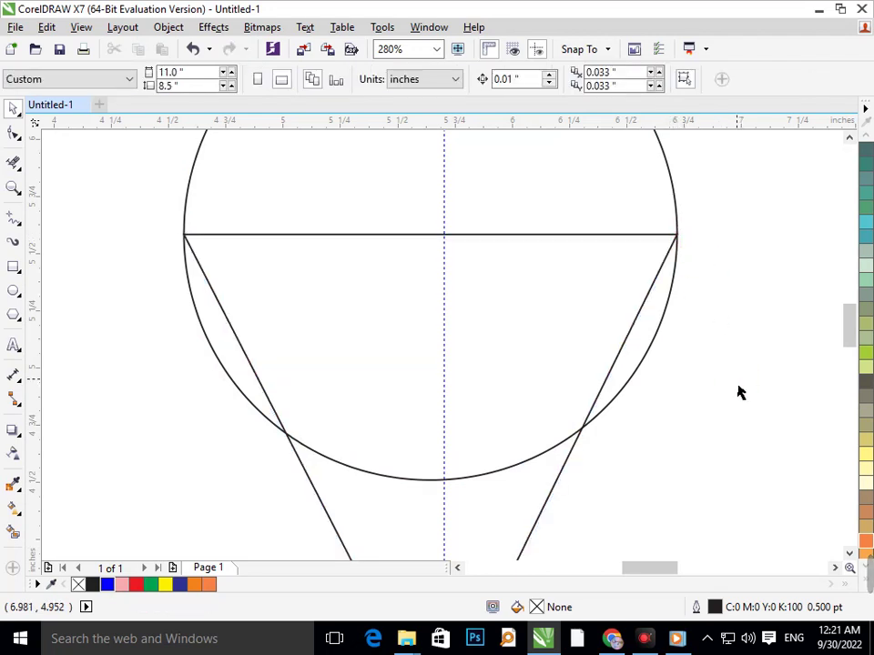
Step: Adjust the circle's vertical position over the triangle, raising its centre to about 5.72 in
key(F2)
drag(401, 319, 696, 461)
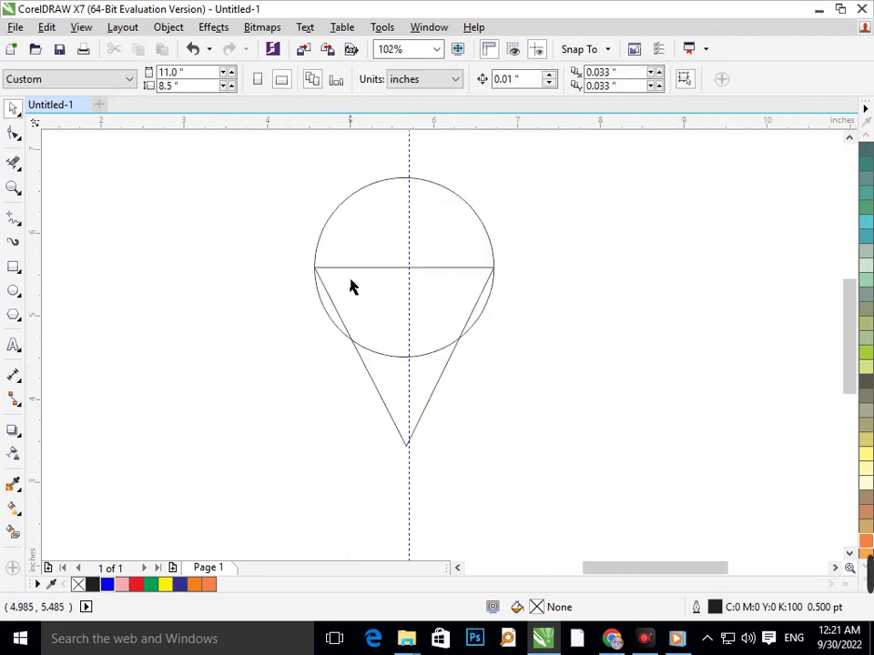
click(398, 362)
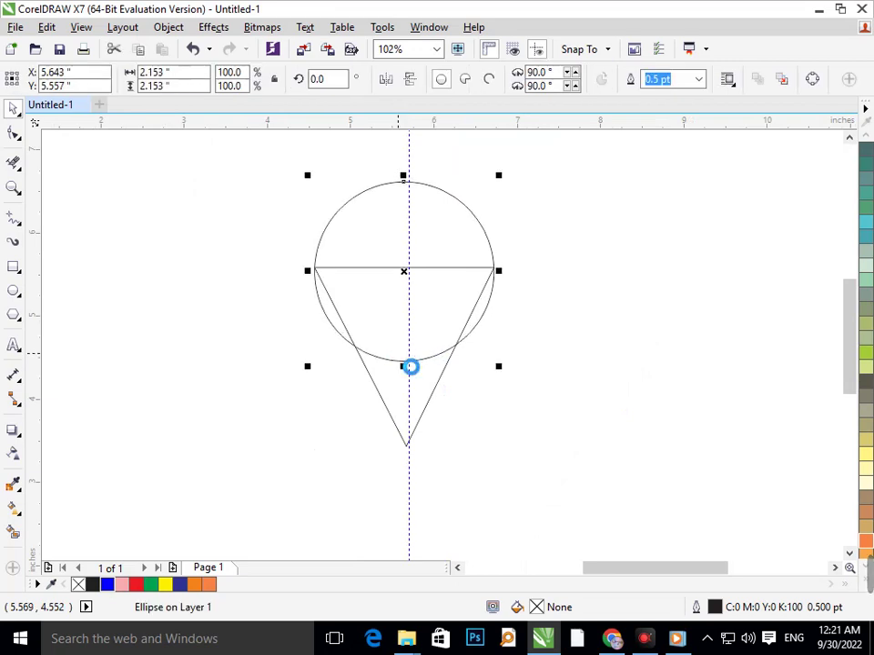
drag(410, 366, 401, 364)
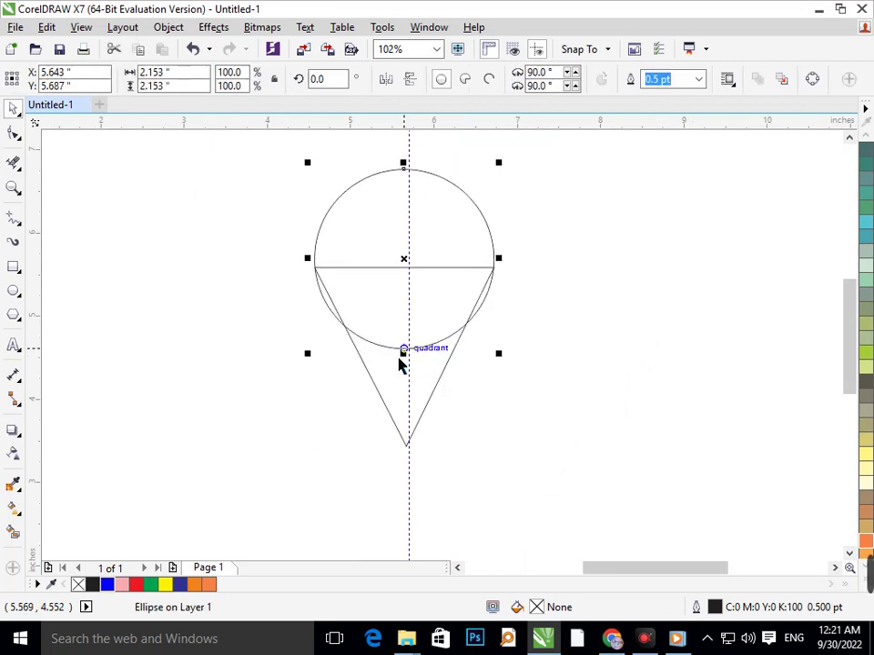
key(Up)
key(Up)
key(Up)
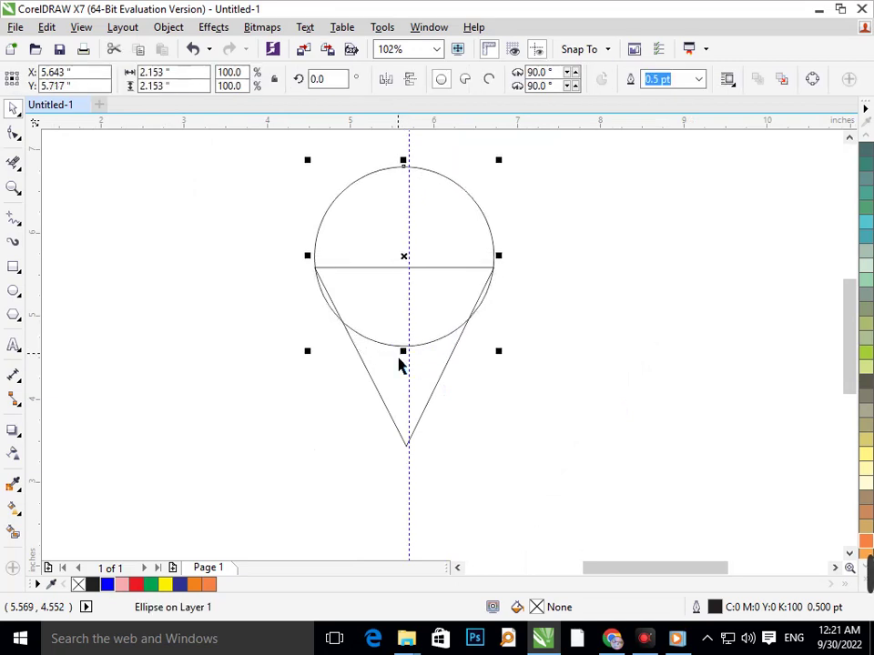
Step: Select the circle and triangle together and create a boundary outline around them
click(579, 432)
drag(372, 337, 472, 401)
key(shift+F4)
mouse_move(326, 174)
mouse_down()
mouse_move(596, 383)
mouse_move(598, 393)
mouse_up()
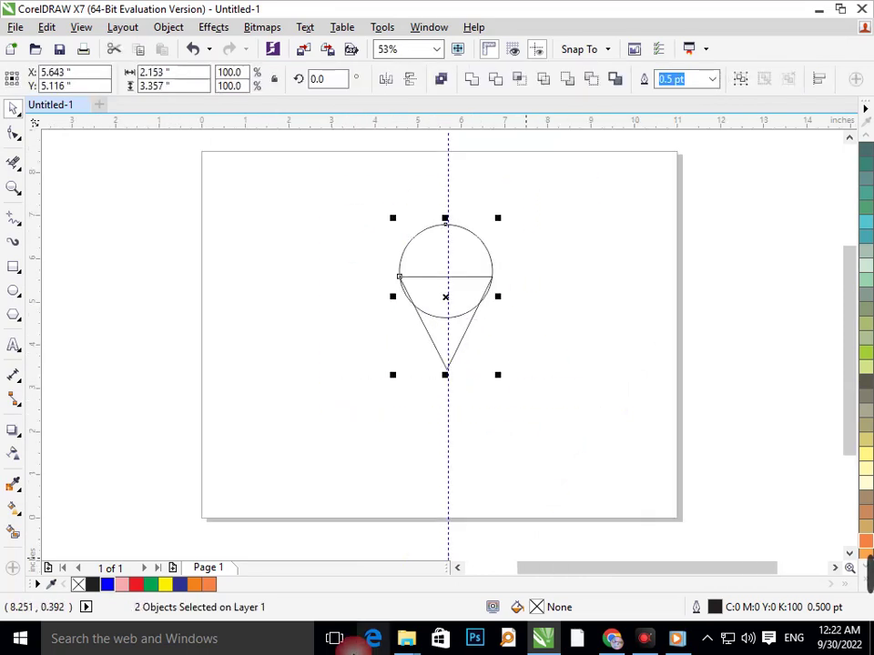
click(614, 80)
click(589, 287)
Step: Move the boundary outline left away from the original shapes and undo the moves
drag(441, 231, 352, 252)
drag(407, 280, 291, 293)
click(432, 423)
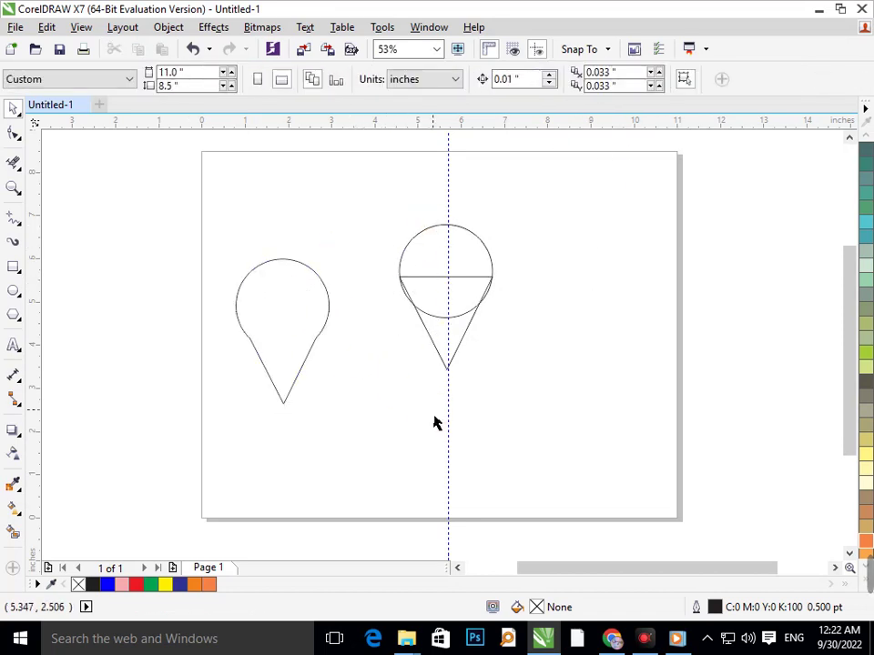
key(ctrl+z)
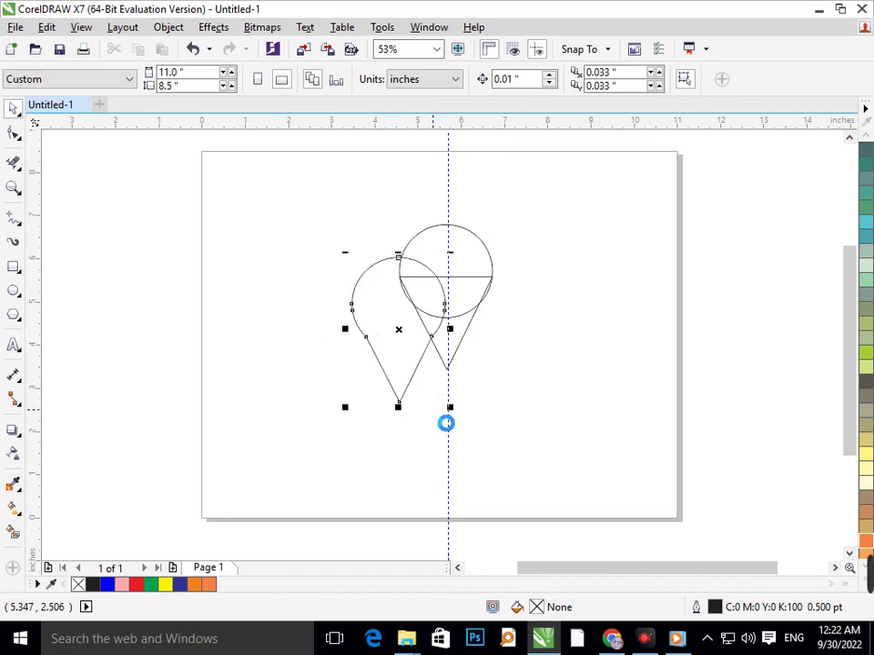
key(ctrl+z)
Step: Nudge the boundary outline down, up and slightly right over the original shapes, and place it to the right beside them
click(502, 412)
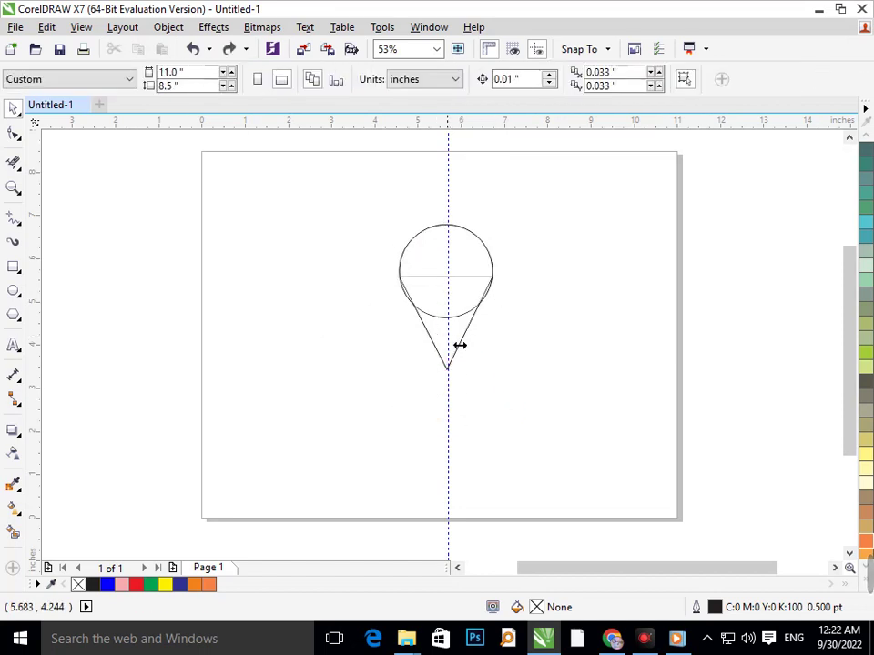
key(z)
drag(322, 203, 652, 370)
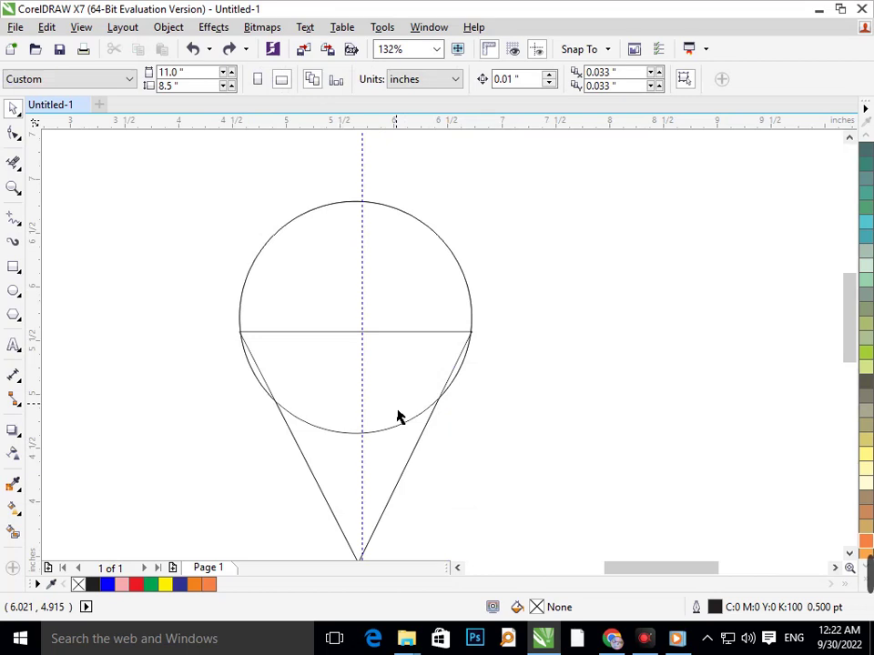
click(371, 488)
key(Down)
key(Down)
key(Down)
key(Down)
key(Down)
key(Down)
key(Down)
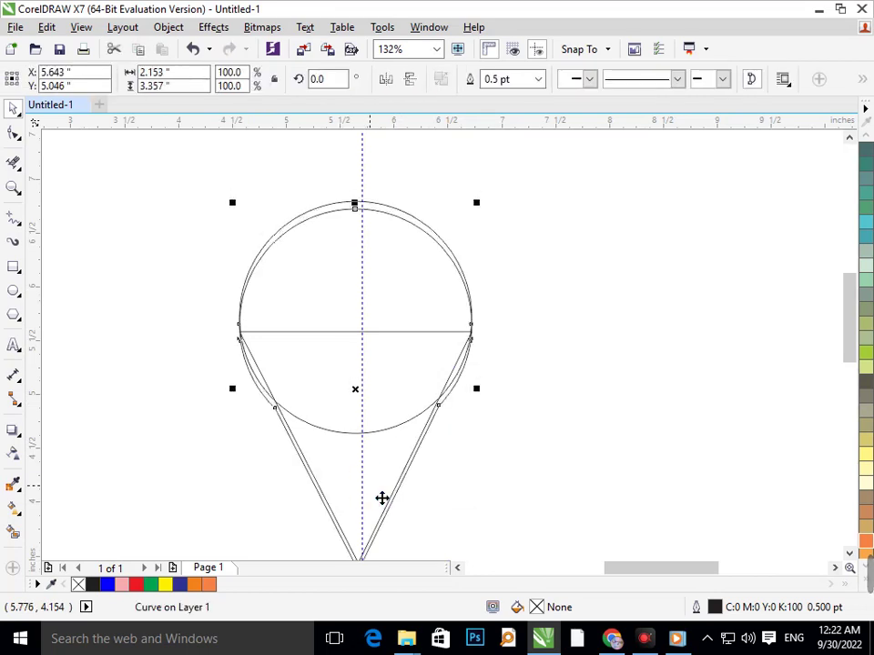
key(Up)
key(Up)
key(Up)
key(Up)
key(Up)
key(Up)
key(Up)
key(Up)
key(Up)
key(Up)
key(Up)
key(Up)
key(Up)
key(Up)
key(Up)
key(Up)
key(Up)
key(Up)
key(Up)
key(Up)
key(Right)
key(Right)
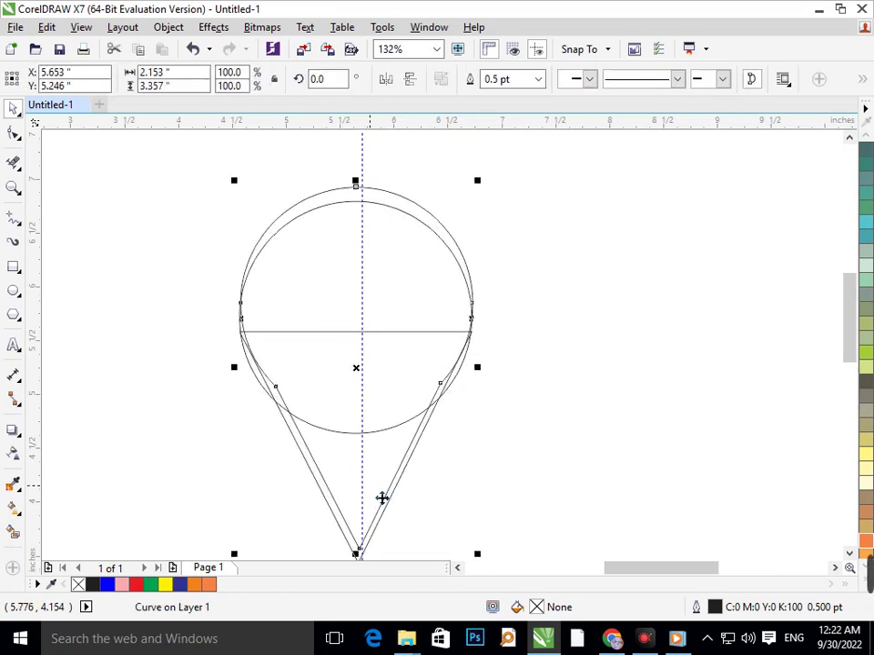
click(750, 515)
drag(278, 386, 514, 386)
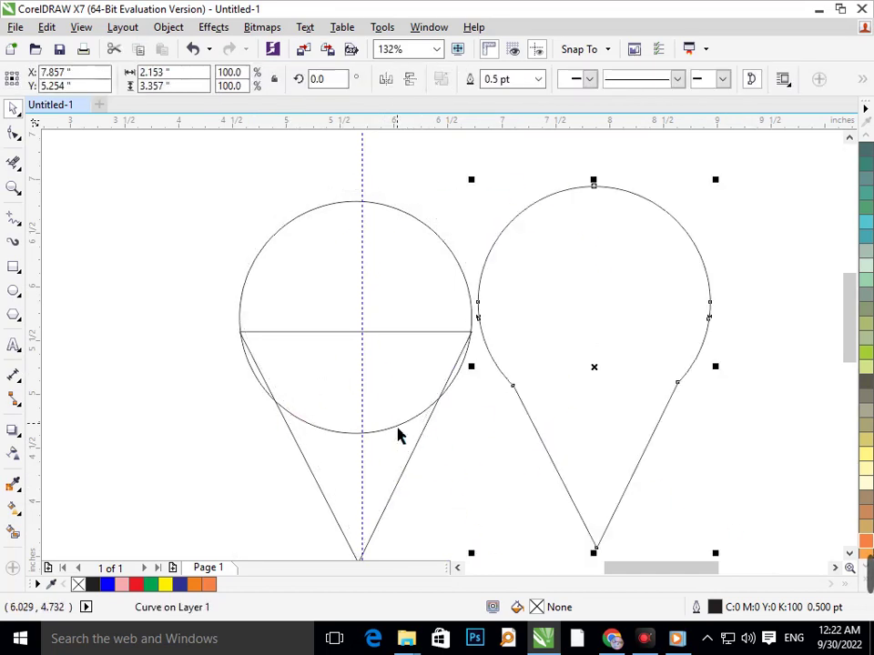
Step: Undo all moves of the boundary outline and its creation, leaving only the circle and triangle
key(ctrl+z)
key(ctrl+z)
key(ctrl+z)
key(ctrl+z)
key(ctrl+z)
key(ctrl+z)
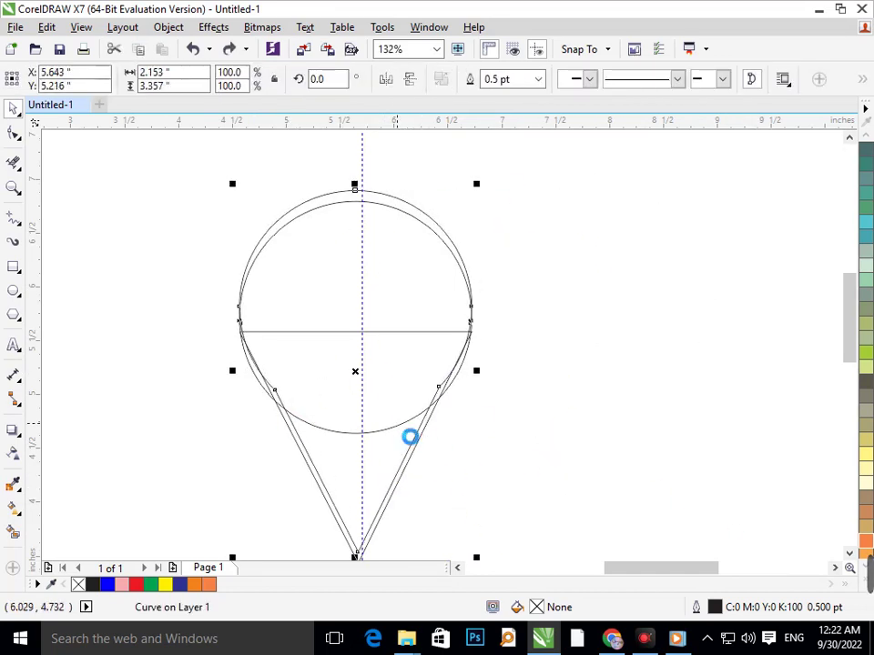
key(ctrl+z)
key(ctrl+z)
key(ctrl+z)
key(ctrl+z)
key(ctrl+z)
key(ctrl+z)
key(ctrl+z)
key(ctrl+z)
key(ctrl+z)
key(ctrl+z)
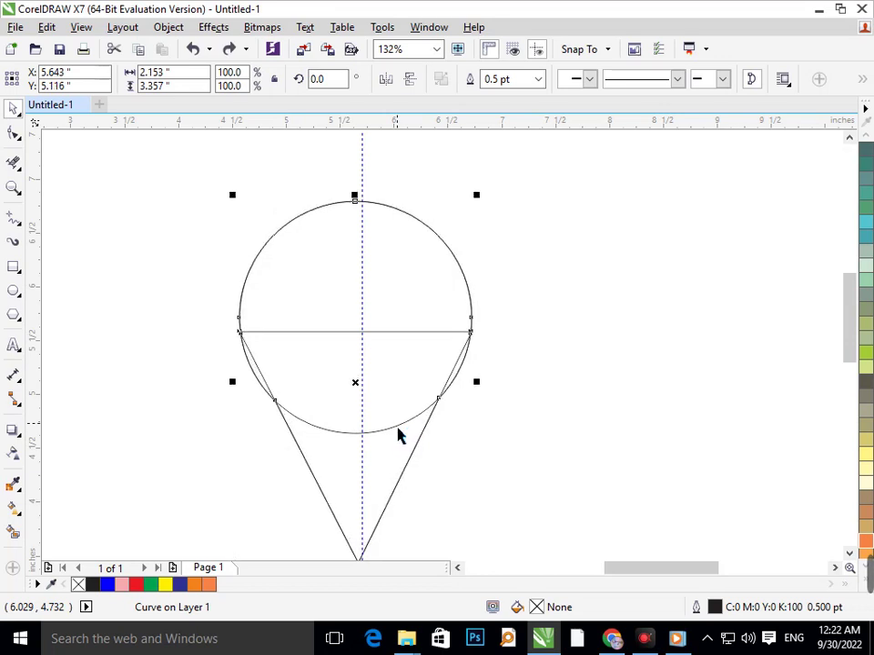
key(ctrl+z)
key(ctrl+z)
key(ctrl+z)
key(ctrl+z)
key(ctrl+z)
key(ctrl+z)
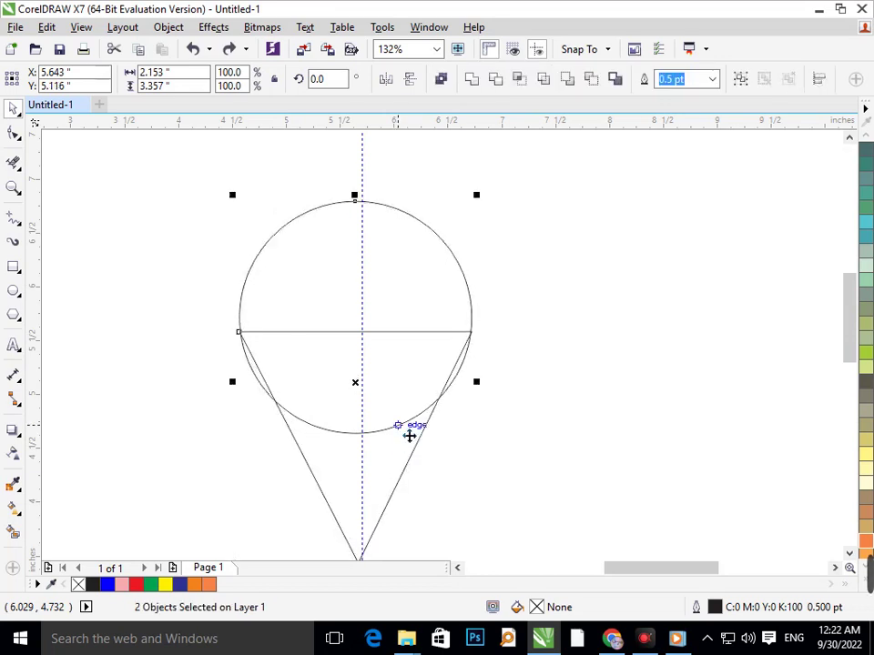
Step: Undo several of the circle's upward nudges and reselect the circle
key(ctrl+z)
key(ctrl+z)
key(ctrl+z)
key(ctrl+z)
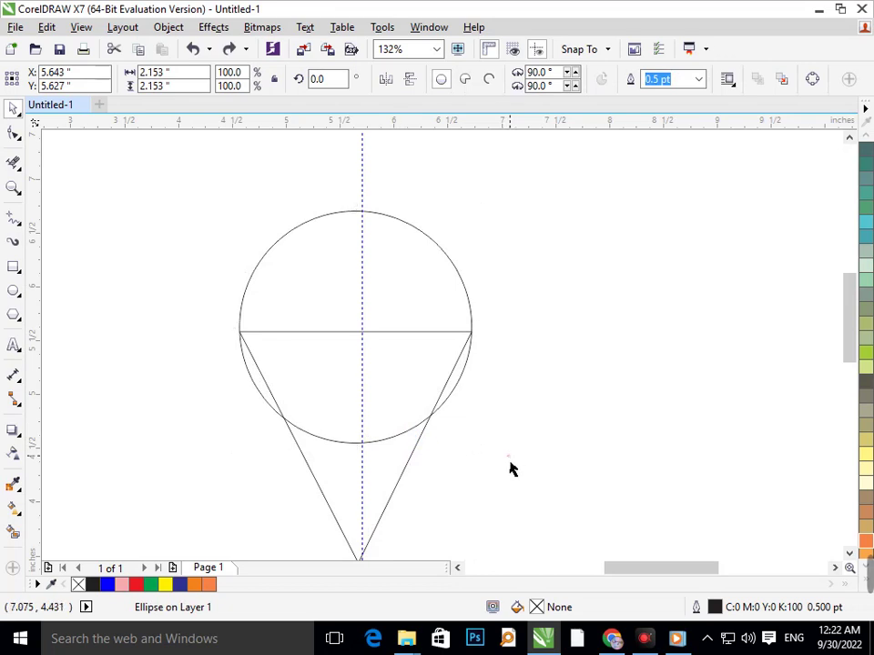
click(406, 434)
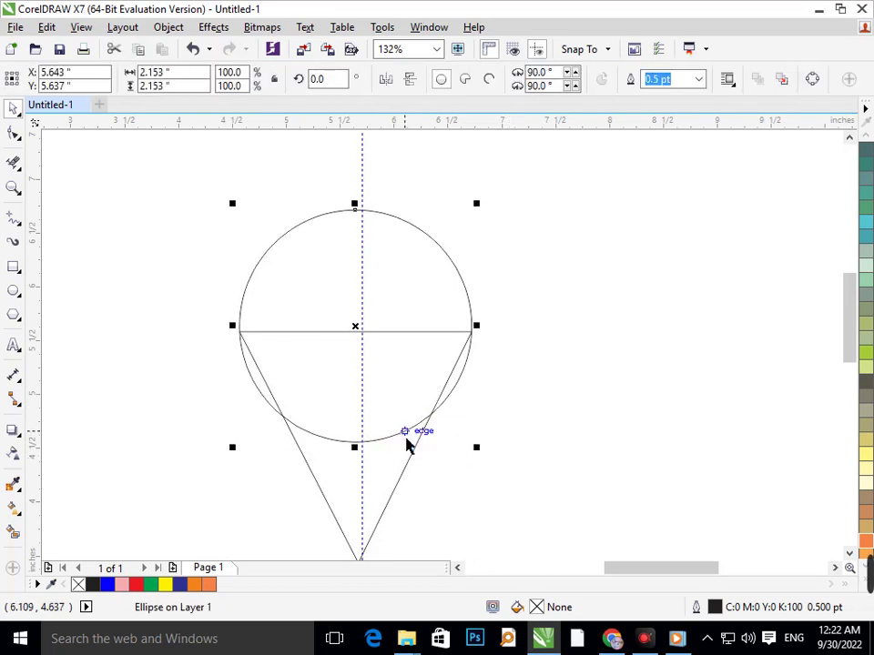
Step: Nudge the circle upward until its centre sits at about 5.85 inches vertically, above the triangle's flat edge
key(Up)
key(Up)
key(Up)
key(Up)
key(Up)
key(Up)
key(Up)
key(Up)
key(Up)
key(Up)
key(Up)
key(Up)
key(Up)
key(Up)
key(Up)
key(Up)
key(Up)
key(Up)
key(Up)
key(Up)
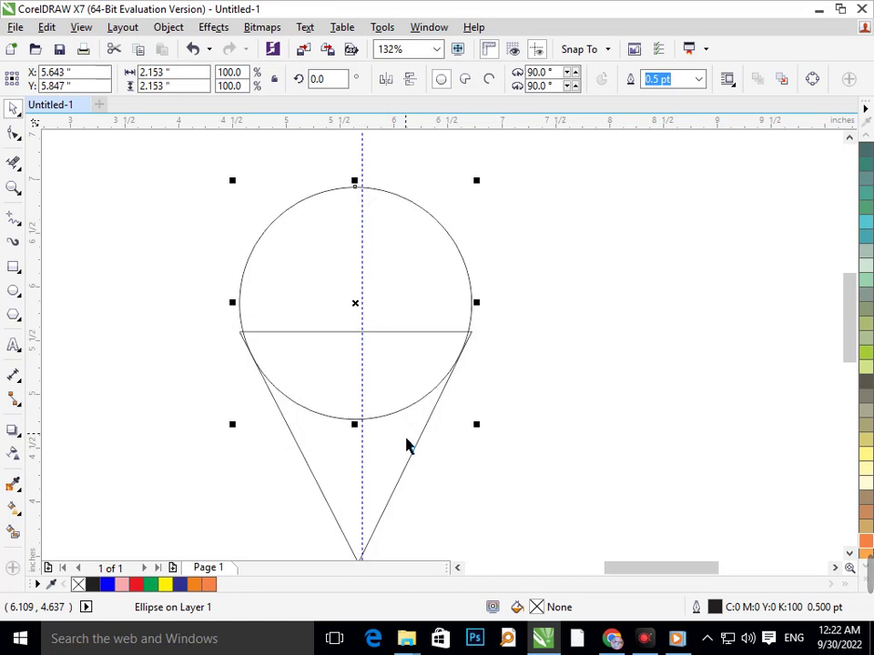
Step: Scale the triangle down proportionally about its centre to about 2.09 by 2.08 inches, so its upper corners meet the circle
click(421, 434)
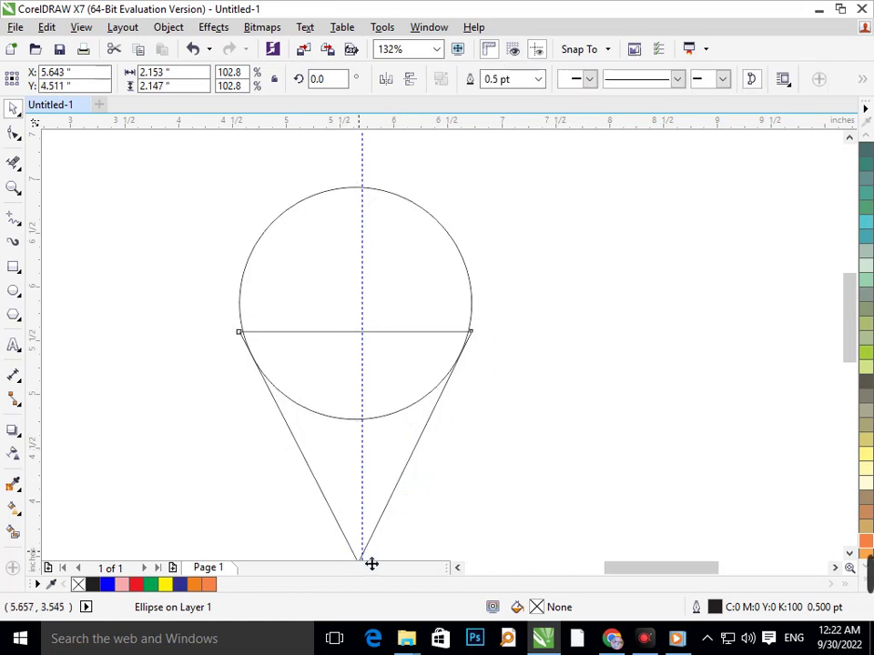
click(339, 532)
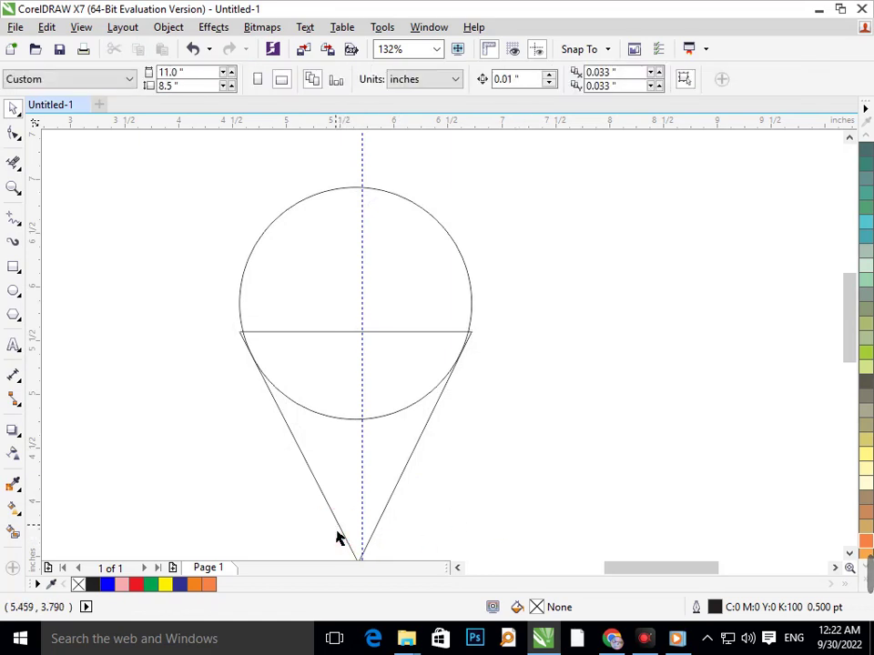
click(339, 533)
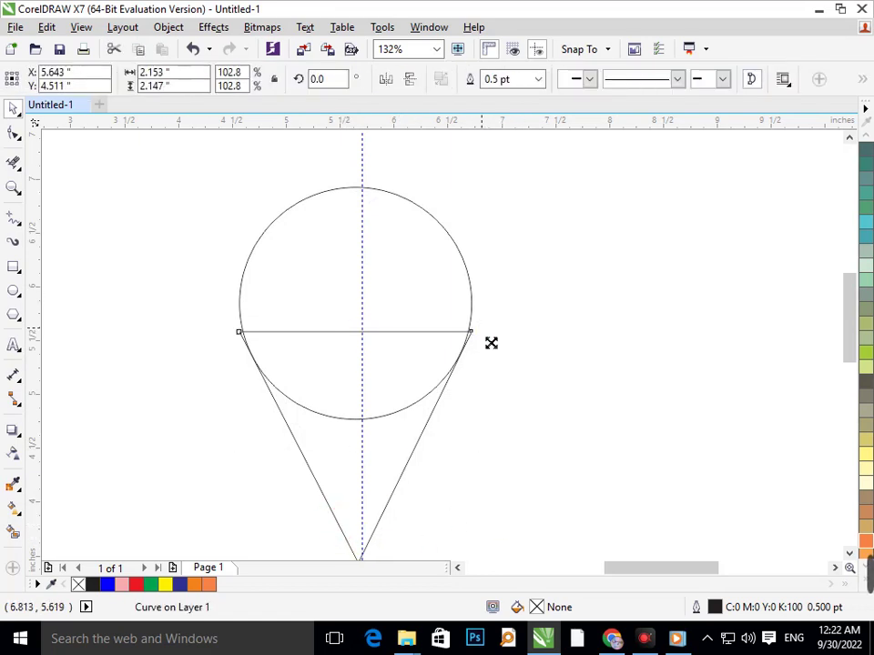
drag(490, 343, 493, 343)
click(535, 420)
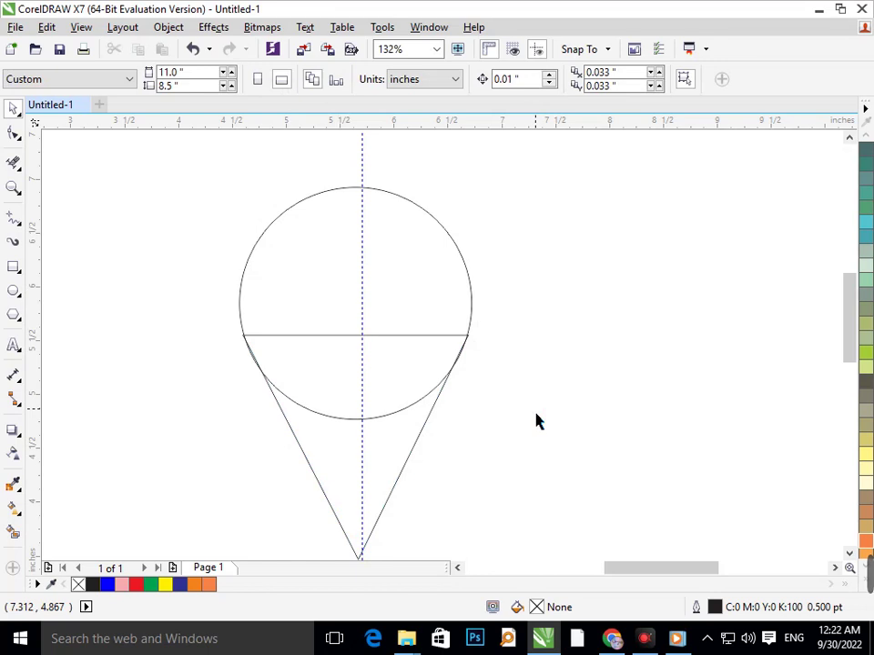
Step: Create a boundary outline around the circle and triangle and move it to the left of the originals
drag(197, 222, 514, 536)
click(614, 81)
drag(382, 289, 137, 281)
Step: Delete the original triangle, the original circle and the vertical guideline, keeping only the pin outline
click(347, 373)
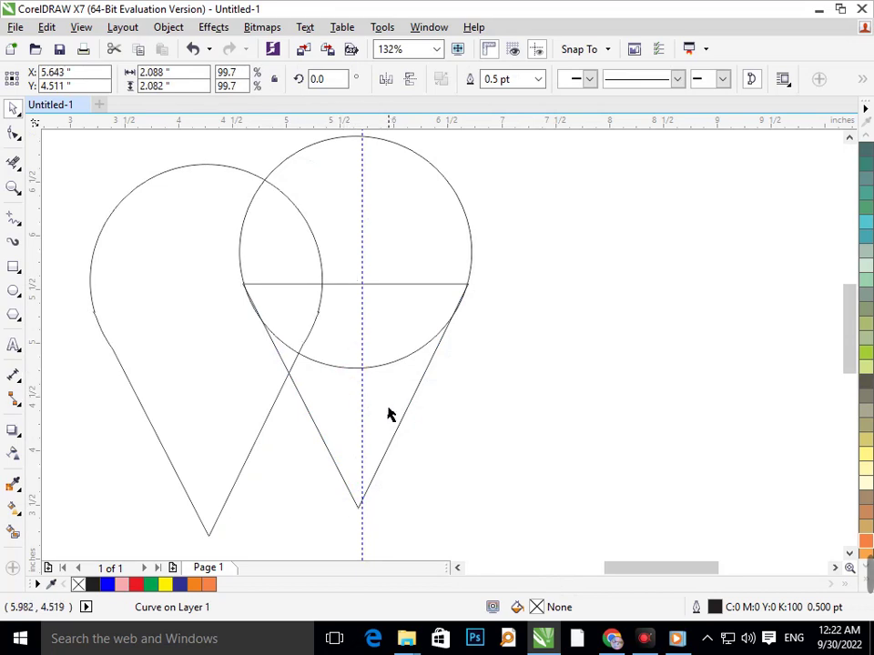
key(Delete)
click(361, 351)
key(Delete)
click(347, 346)
key(Delete)
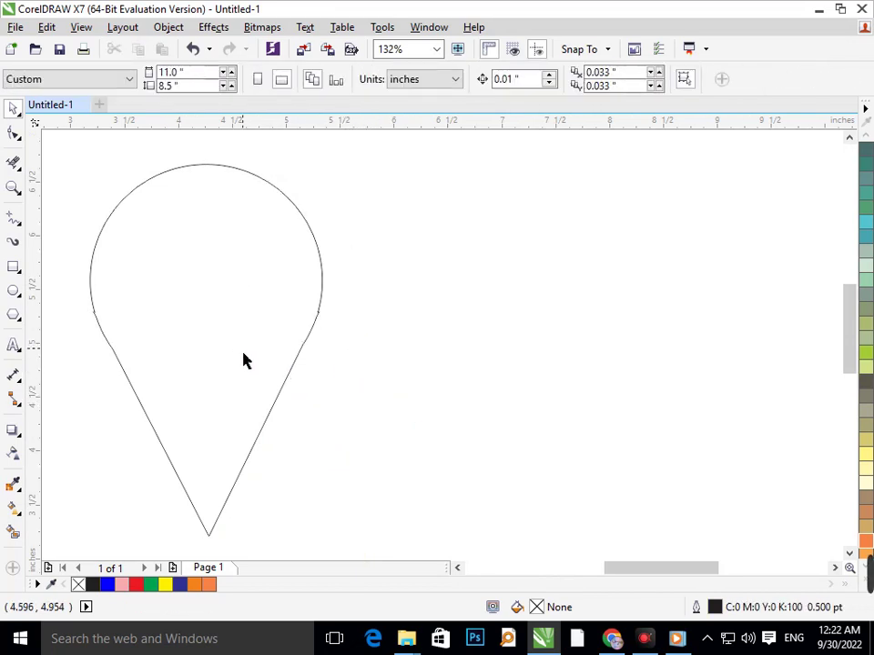
Step: Move the pin outline to the right and scale it down proportionally to about 0.68 by 1.09 inches
drag(244, 359, 555, 357)
drag(664, 557, 469, 364)
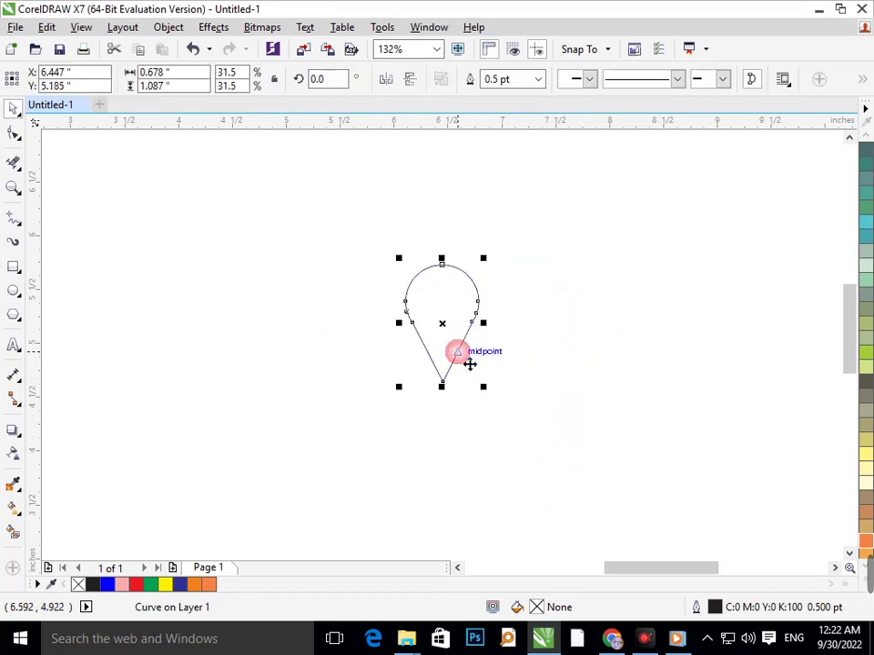
click(495, 432)
Step: Draw a small circle about 0.21 inches across and align its centre with the pin outline's centre
click(12, 290)
drag(119, 307, 150, 323)
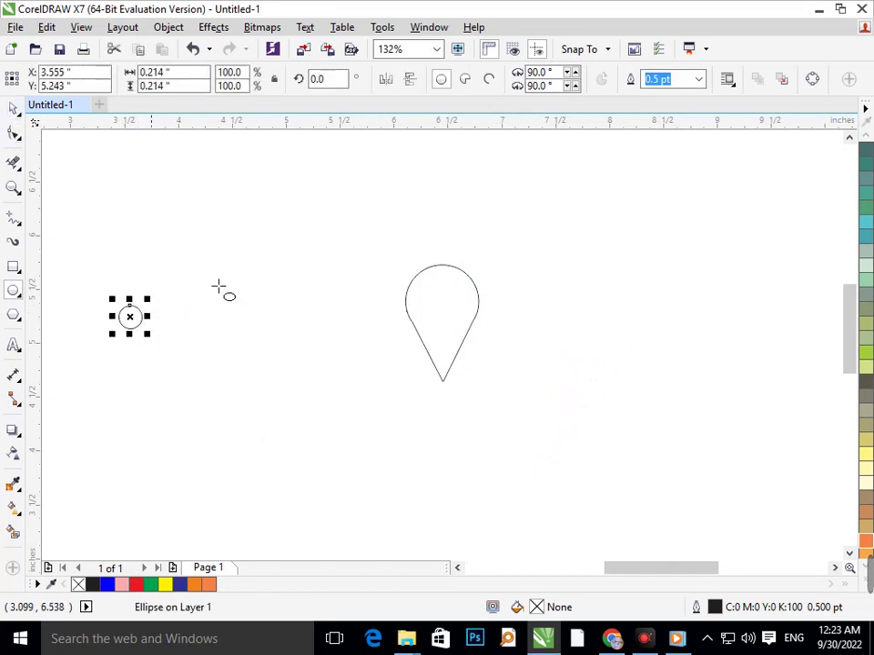
click(12, 108)
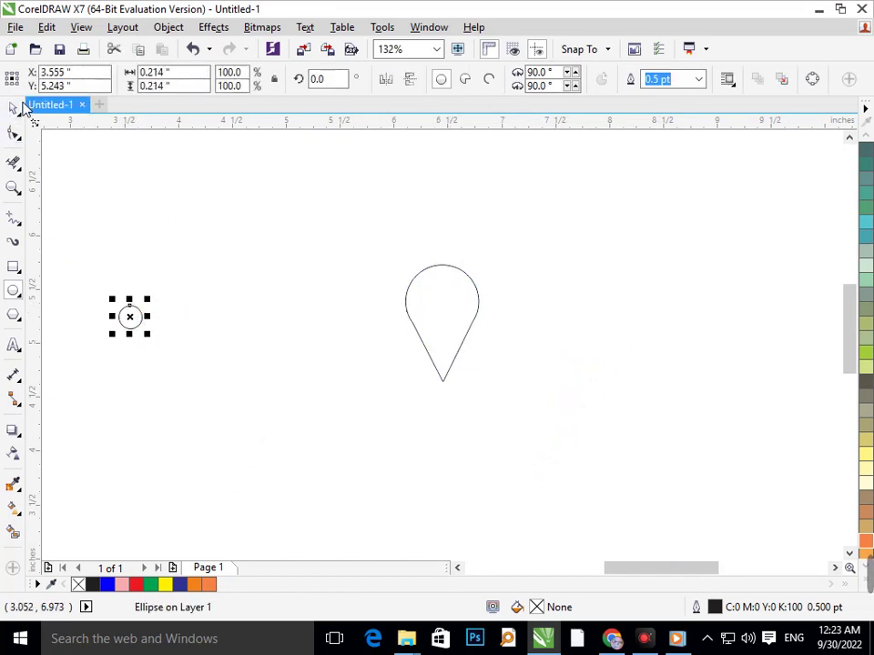
shift+click(449, 332)
key(c)
key(e)
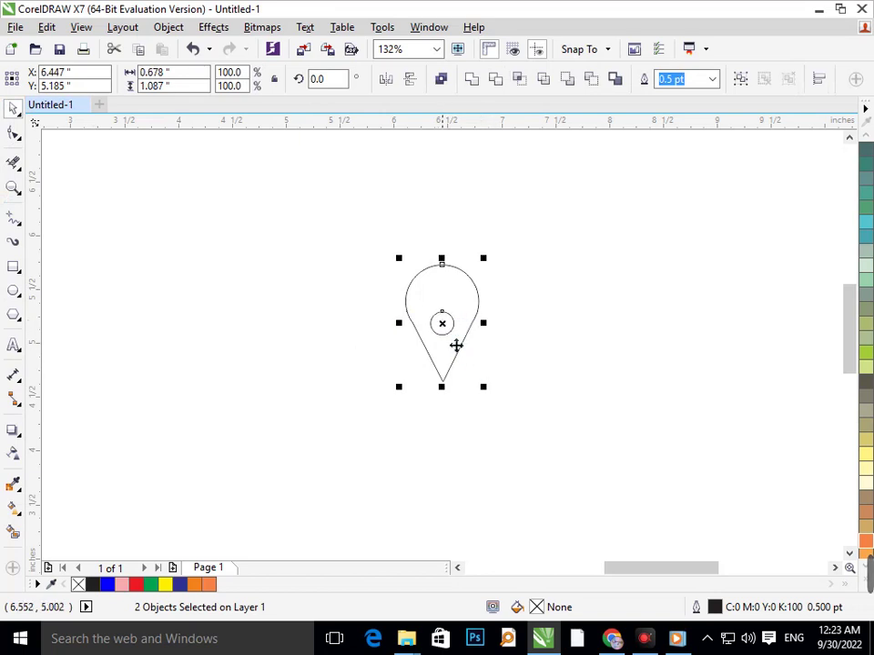
Step: Move the small circle up into the middle of the pin's round head
drag(443, 326, 452, 300)
click(465, 345)
click(469, 331)
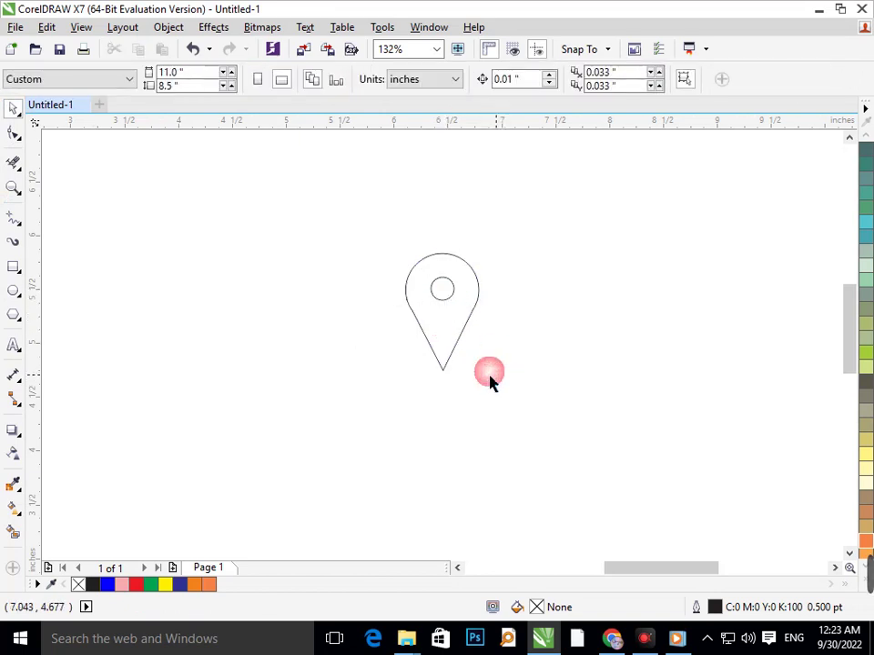
Step: Fill the pin outline with black and the small inner circle with white
click(445, 363)
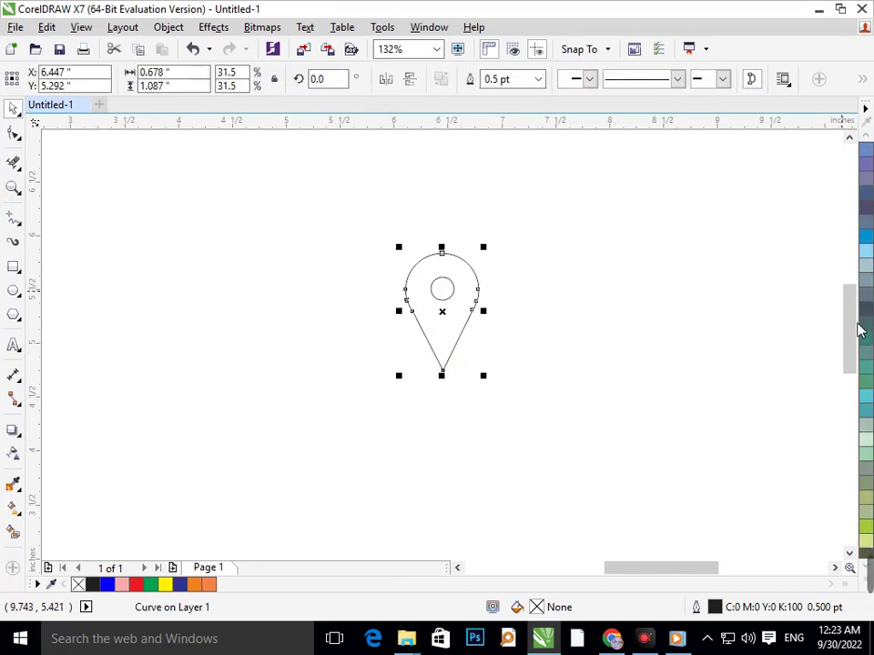
scroll(868, 309, up, 5)
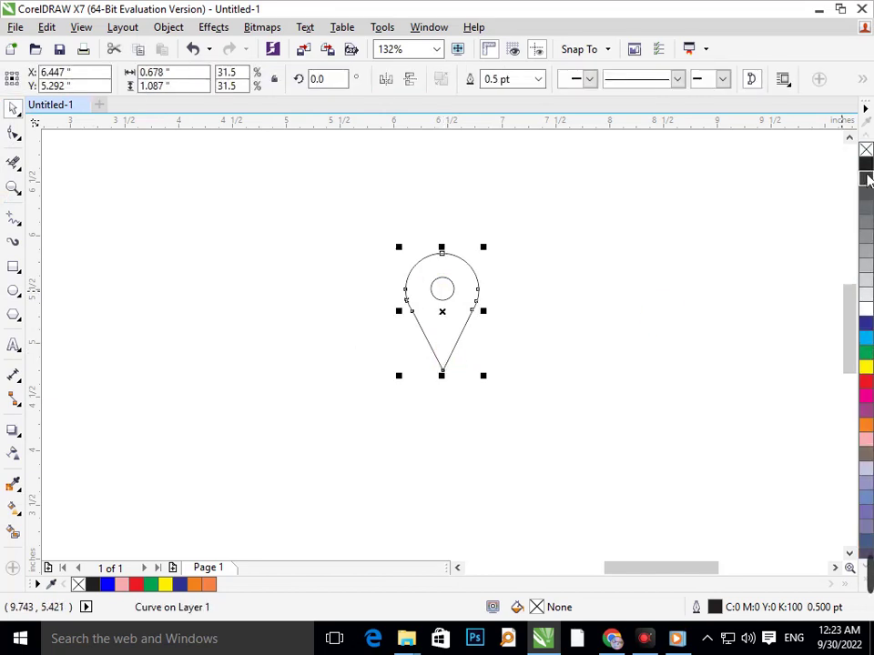
click(867, 179)
click(575, 375)
click(442, 289)
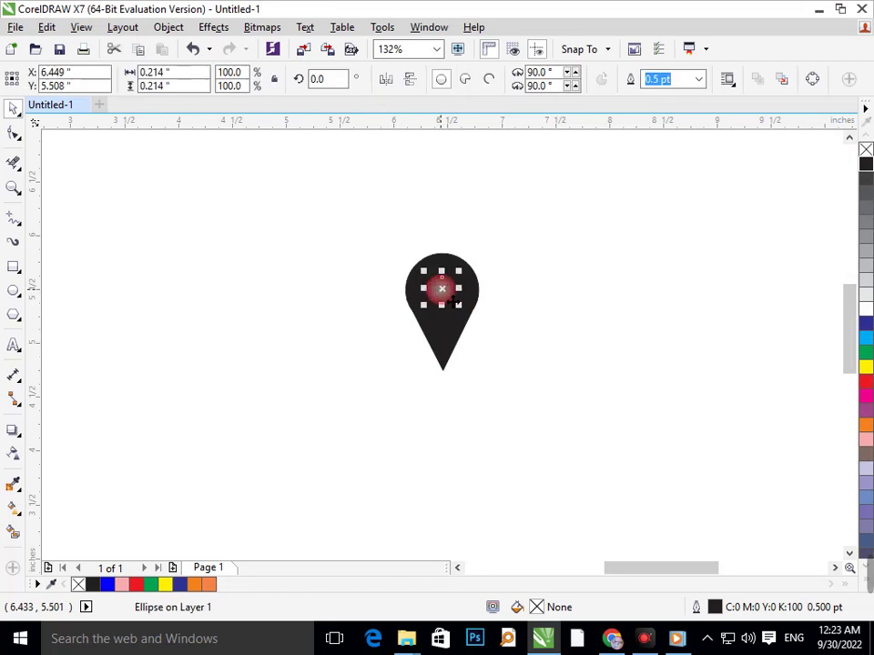
click(866, 309)
click(368, 275)
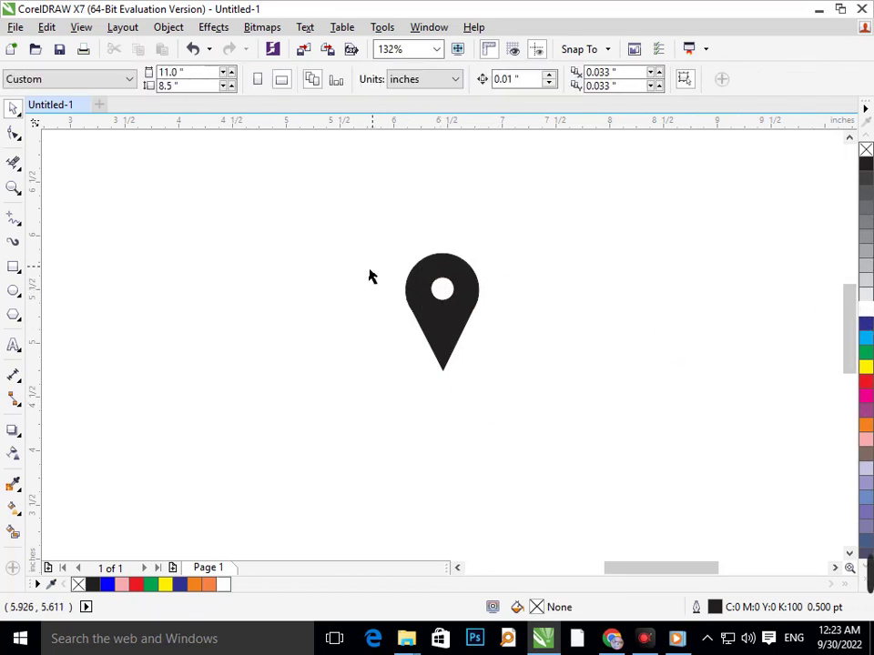
Step: Scale the pin and its inner circle down slightly and add a vertical guideline near the pin's centre at about 6.465 inches
drag(347, 234, 444, 412)
click(102, 333)
Step: Draw a flat ellipse about 0.34 by 0.08 inches below the pin and centre it under the tip
click(13, 289)
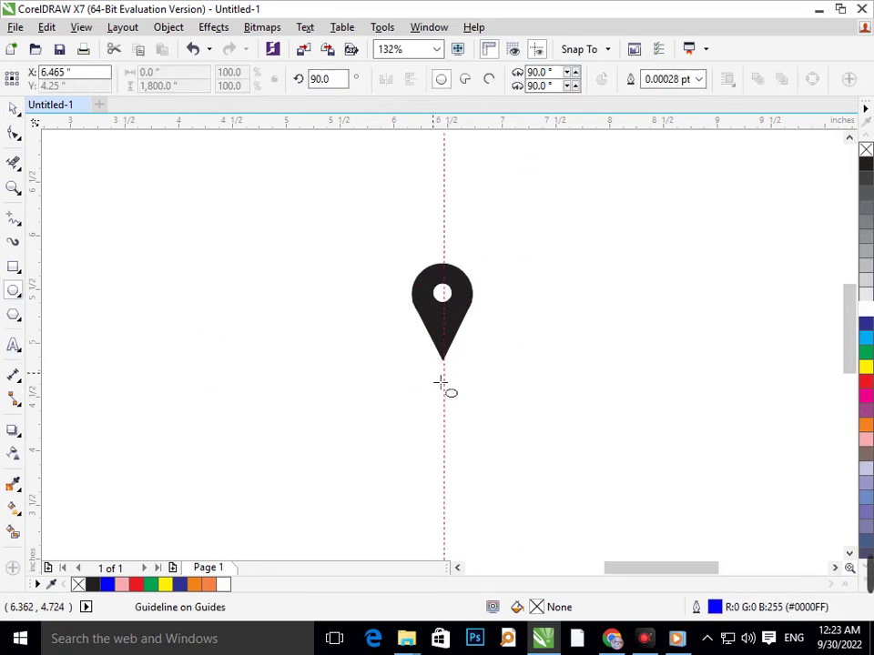
drag(432, 371, 479, 396)
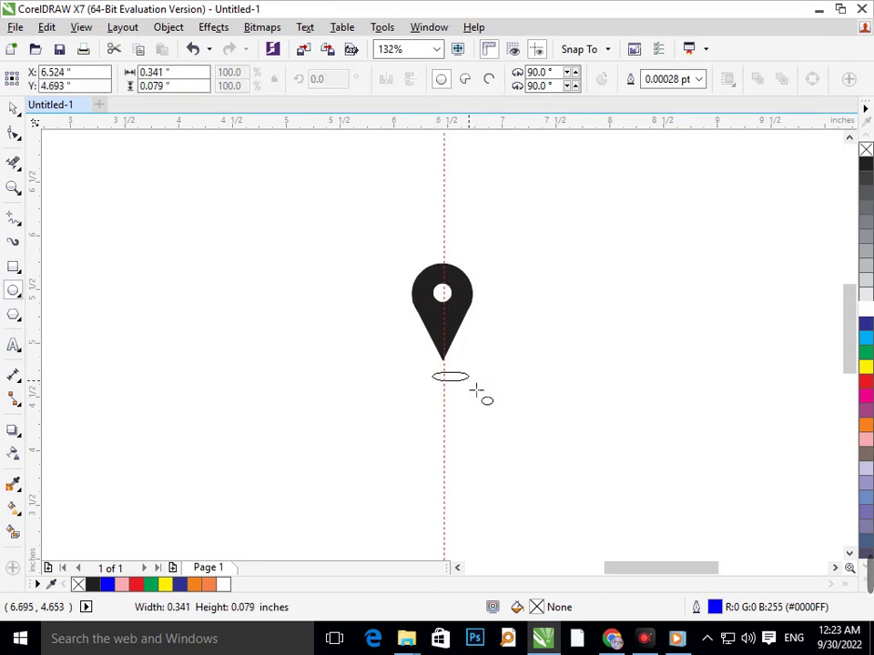
click(13, 109)
click(322, 411)
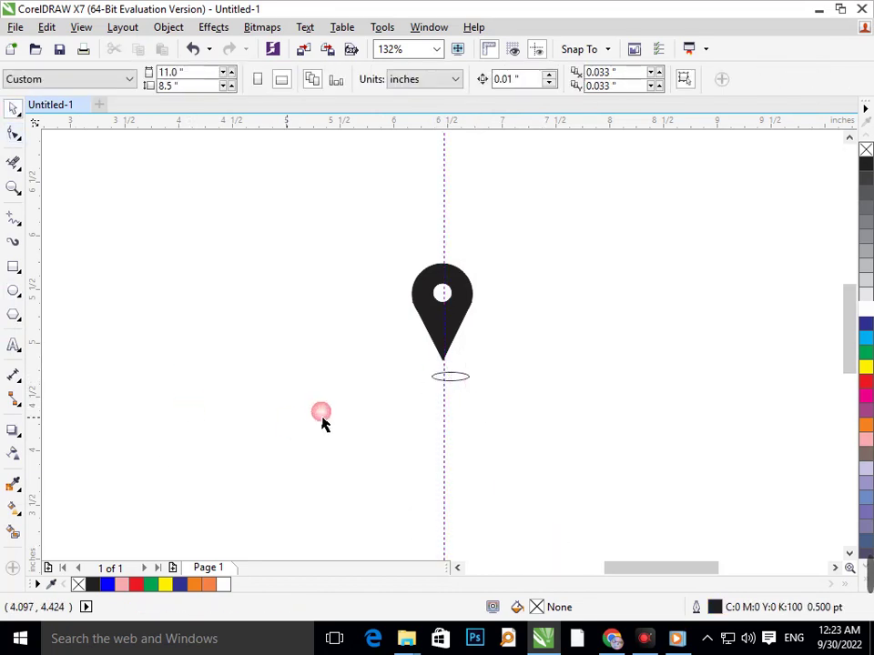
drag(468, 396, 466, 387)
click(433, 385)
click(440, 389)
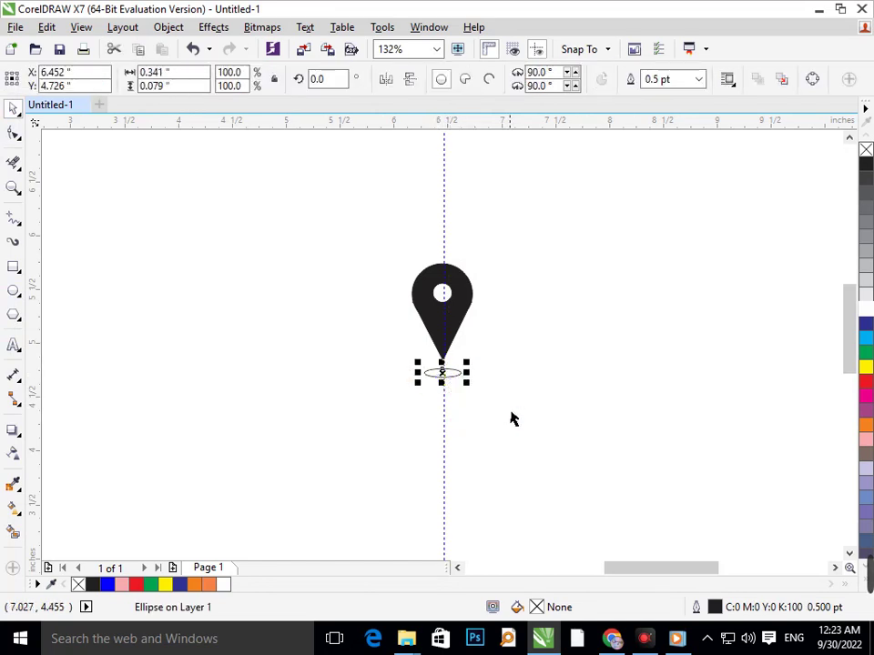
Step: Flatten the ellipse below the pin's tip to about 0.064 inches high, keeping its upper edge in place
click(401, 358)
scroll(405, 369, up, 2)
drag(351, 272, 558, 427)
key(F2)
click(481, 349)
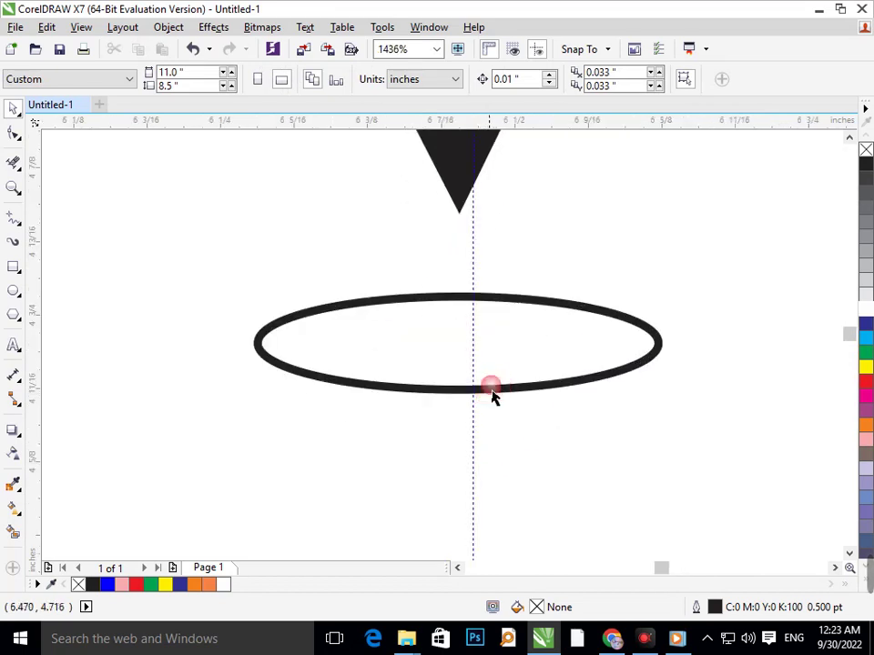
click(468, 390)
drag(468, 409, 470, 374)
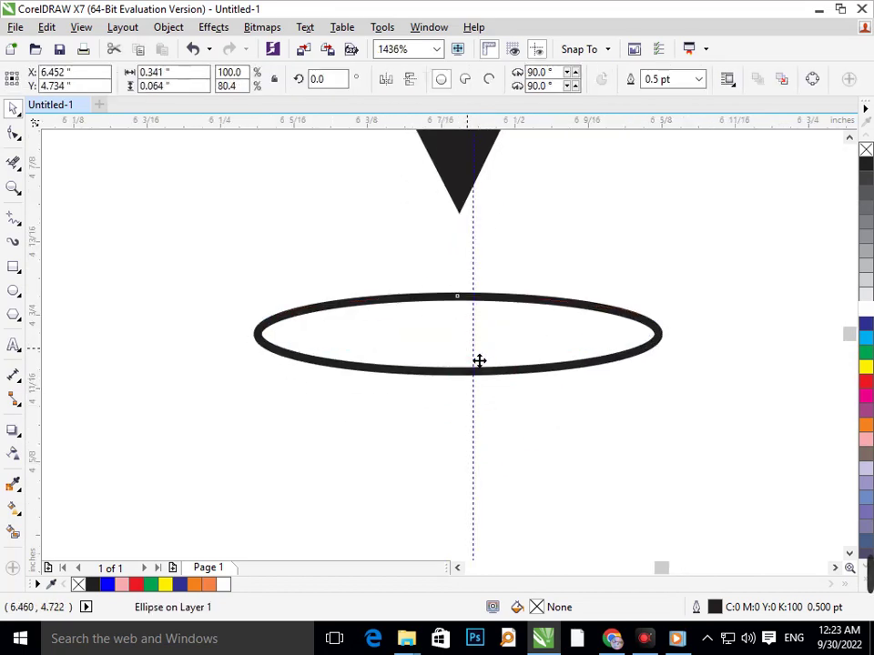
click(479, 407)
Step: Move the vertical guideline to about 6.452 inches so it passes through the pin's tip and the ellipse's centre
click(473, 430)
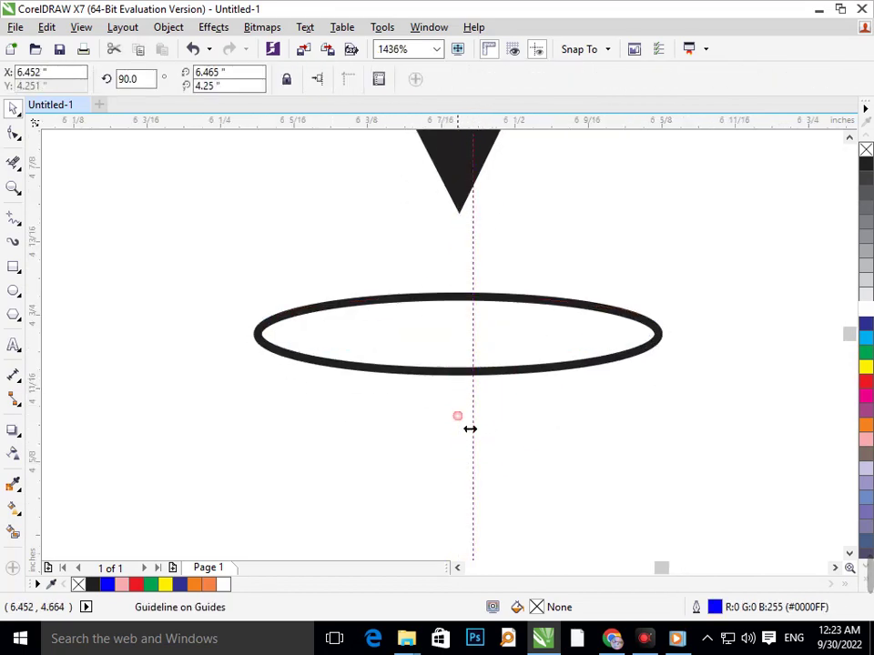
drag(470, 429, 458, 417)
click(377, 253)
key(F3)
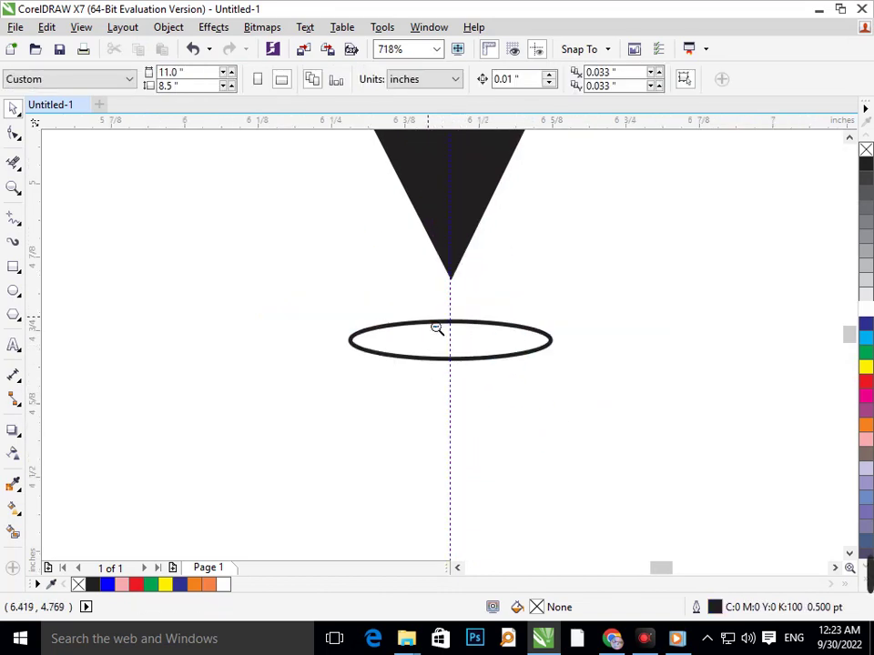
key(F3)
key(F3)
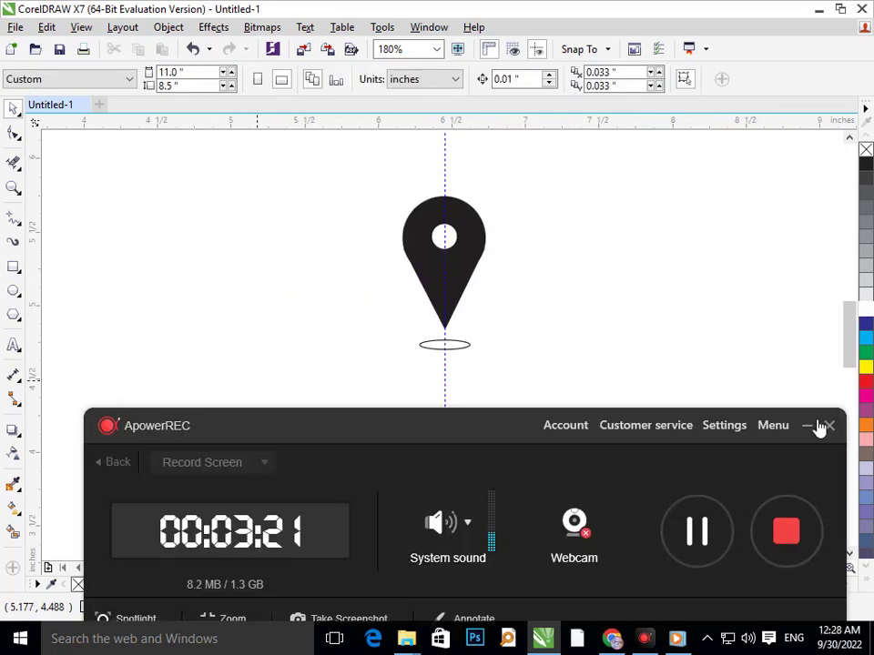
Step: Fill the flat ellipse below the pin with 60% black grey
click(810, 426)
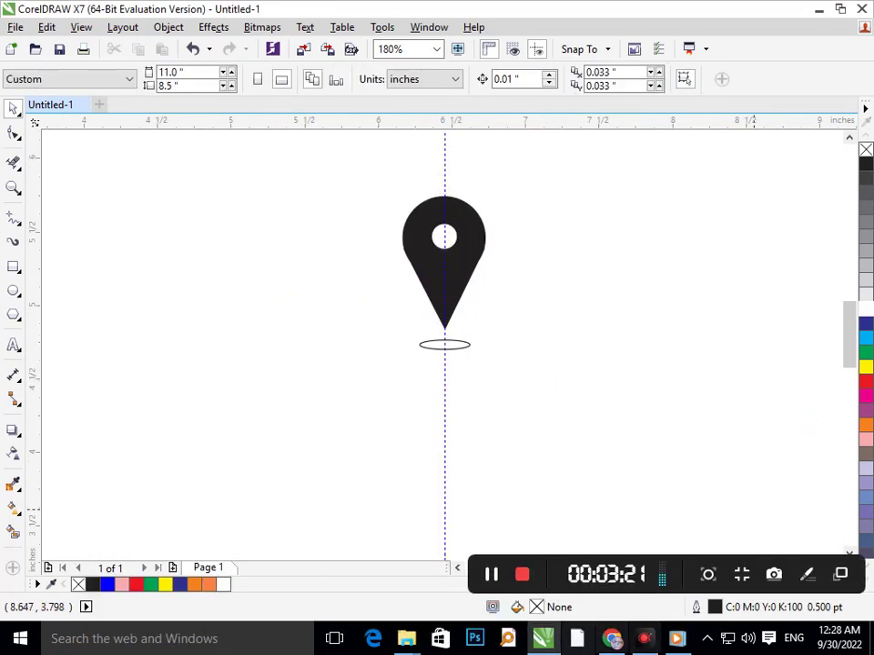
click(446, 346)
click(866, 220)
click(432, 437)
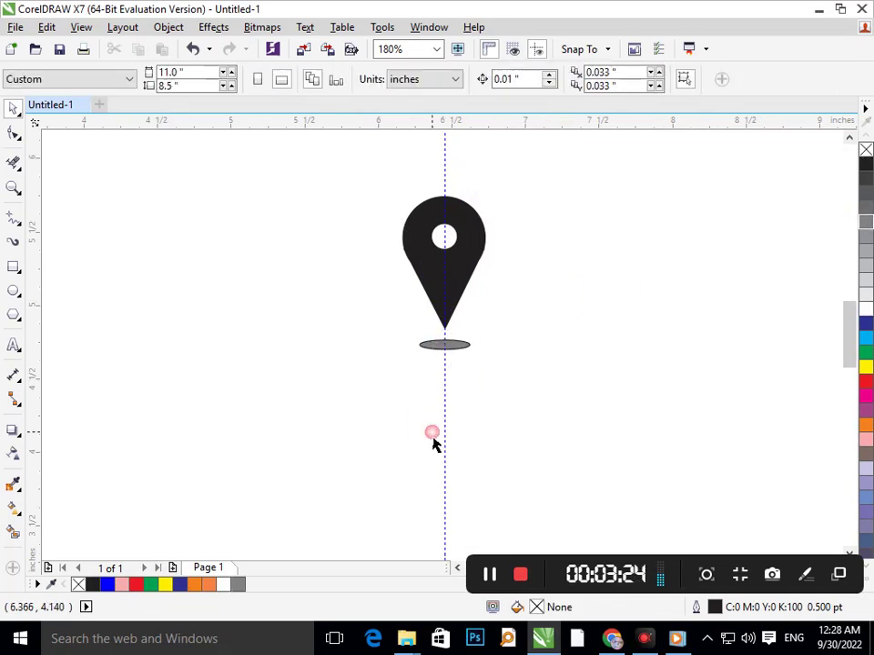
Step: Set the grey ellipse's outline to None and move it up slightly toward the pin's tip
click(443, 368)
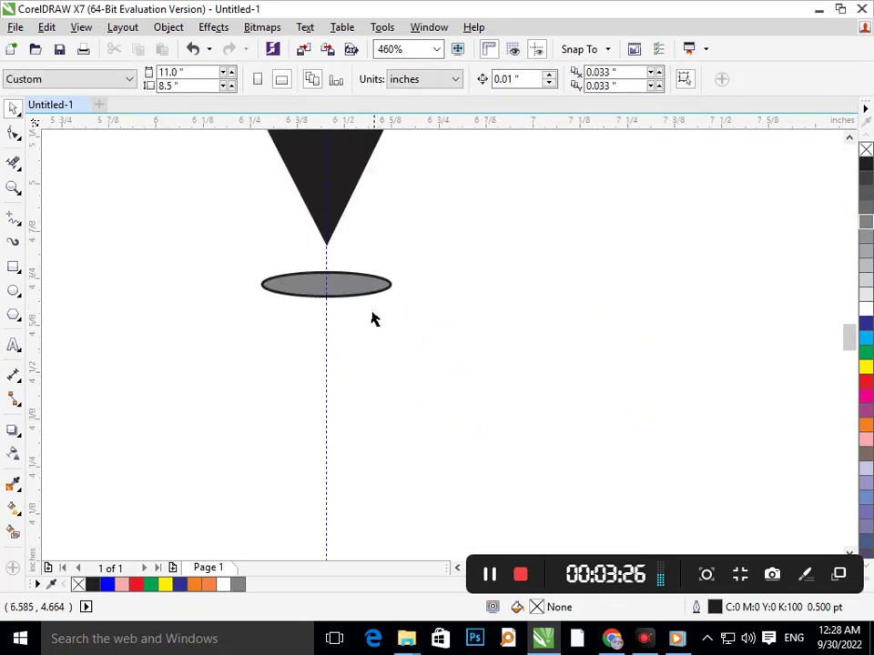
click(365, 294)
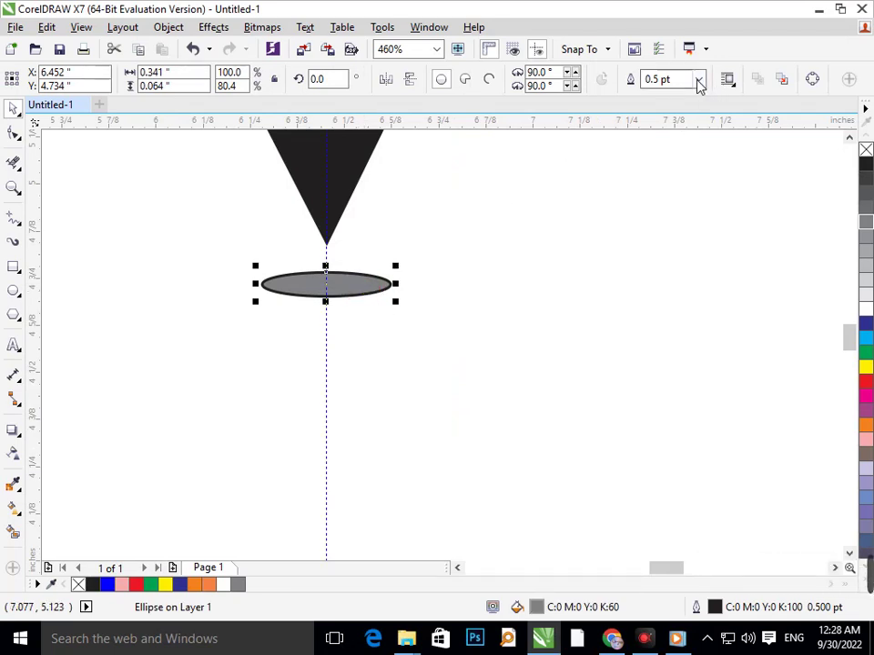
click(699, 84)
click(657, 92)
drag(353, 290, 355, 283)
click(379, 372)
Step: Check the blur effects offered for the grey ellipse and move it to the right, clear of the pin
click(311, 287)
click(210, 29)
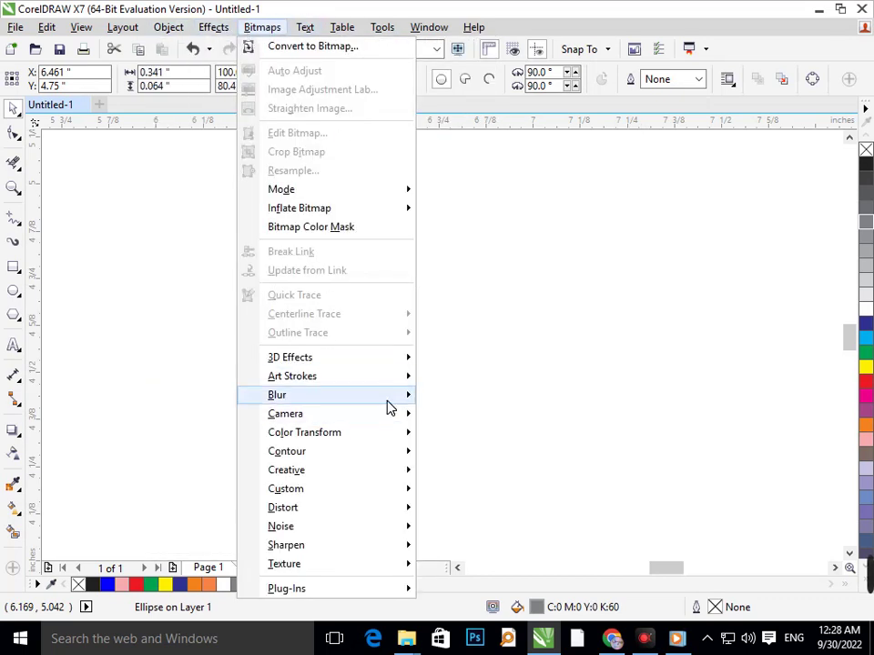
mouse_move(386, 395)
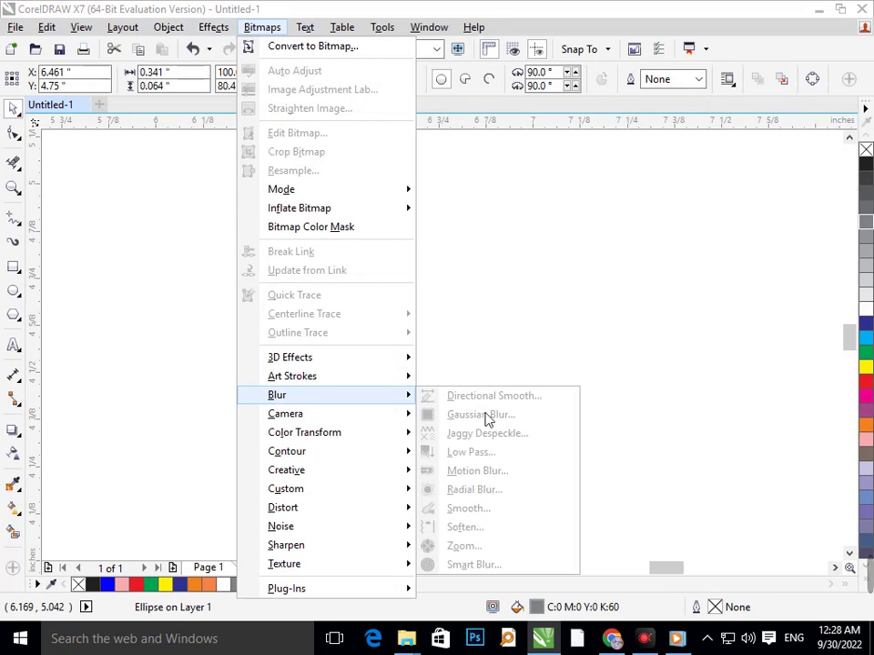
click(438, 345)
click(363, 294)
key(ctrl+z)
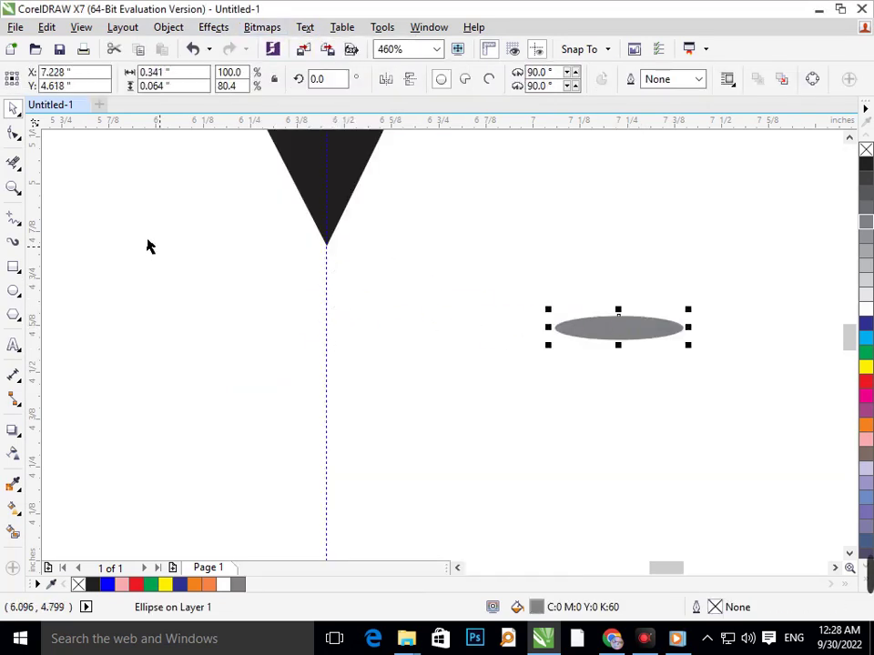
Step: Look through the object, vector and bitmap effects offered for softening the grey ellipse
click(168, 28)
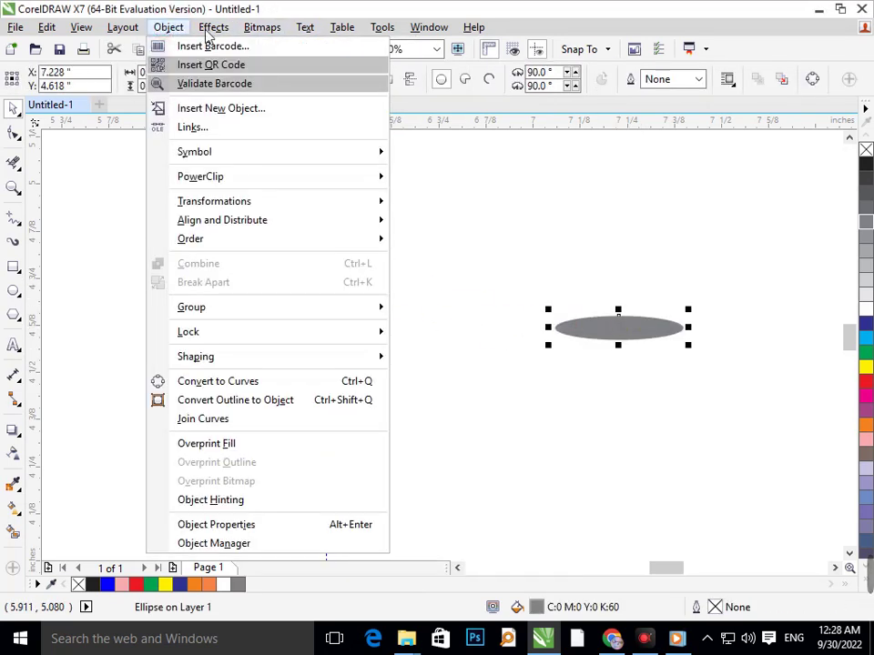
click(209, 29)
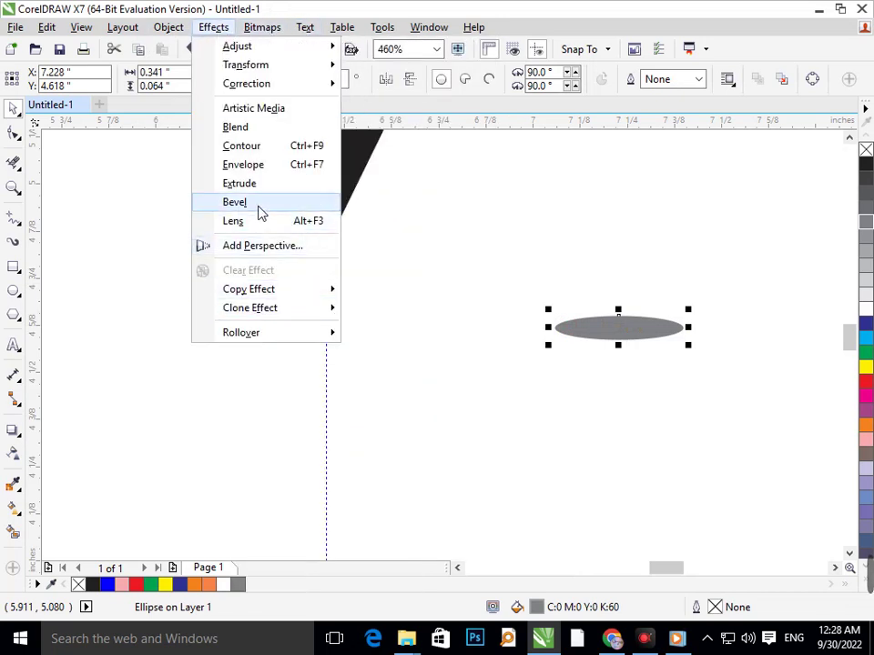
mouse_move(259, 33)
mouse_move(360, 403)
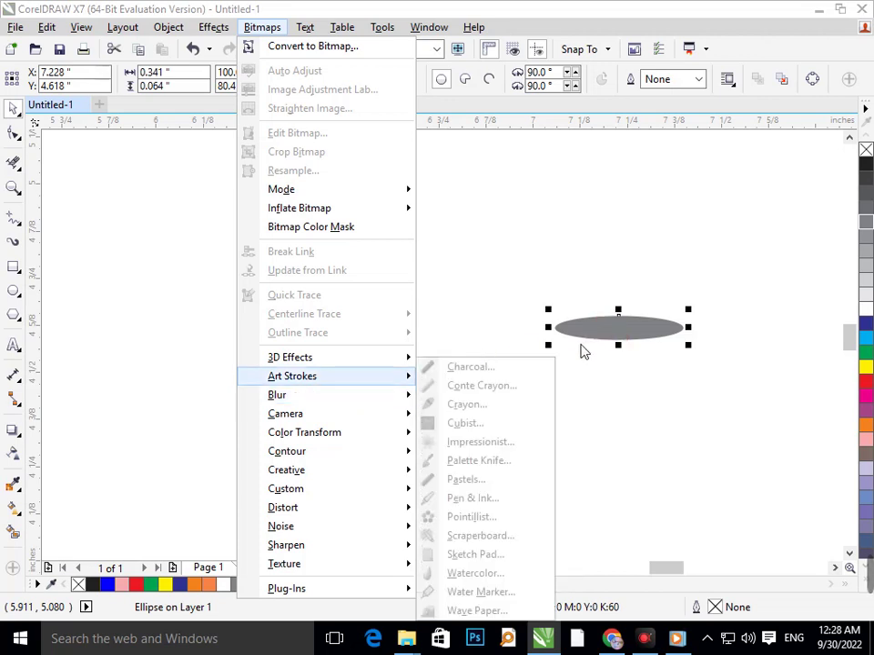
click(611, 337)
click(615, 339)
click(600, 337)
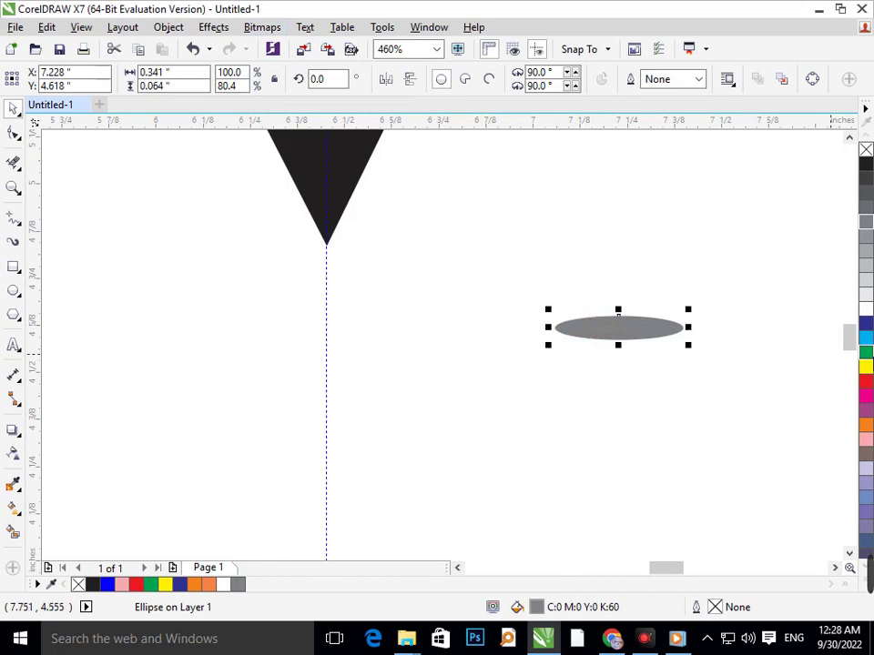
Step: Try a 1.5 pt outline on the grey ellipse and recheck the blur effects offered for it
click(700, 80)
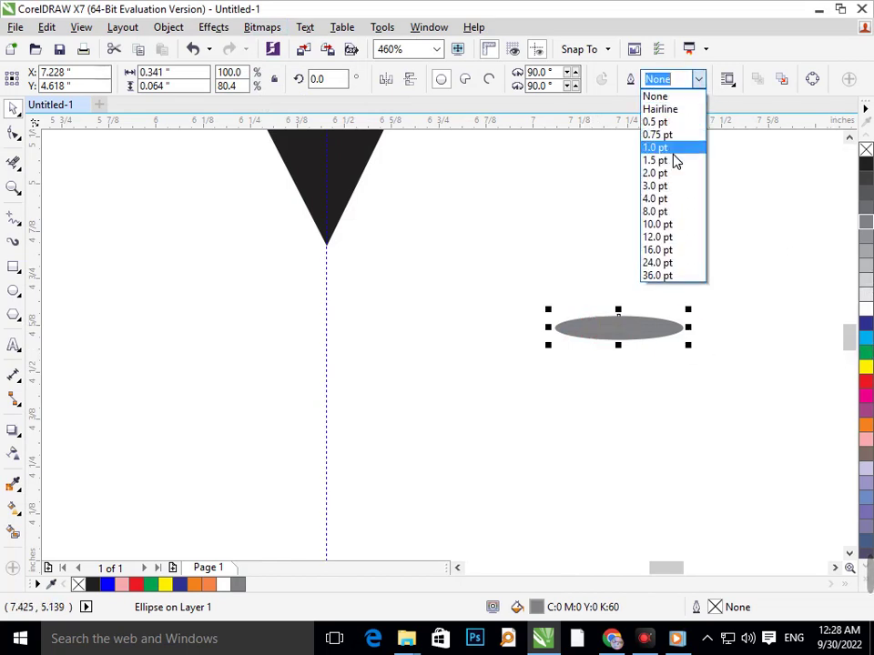
click(674, 162)
click(230, 30)
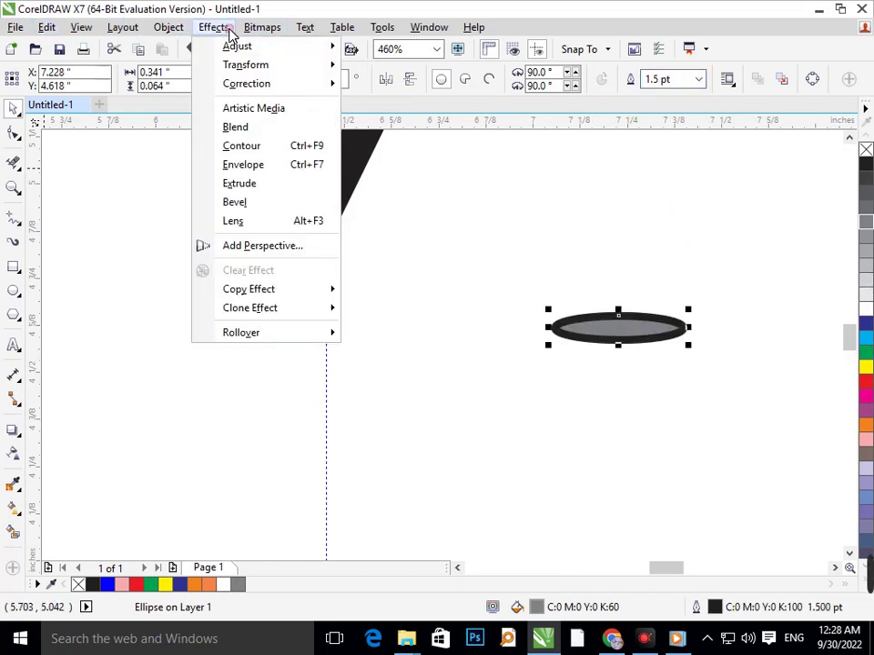
click(219, 27)
click(305, 28)
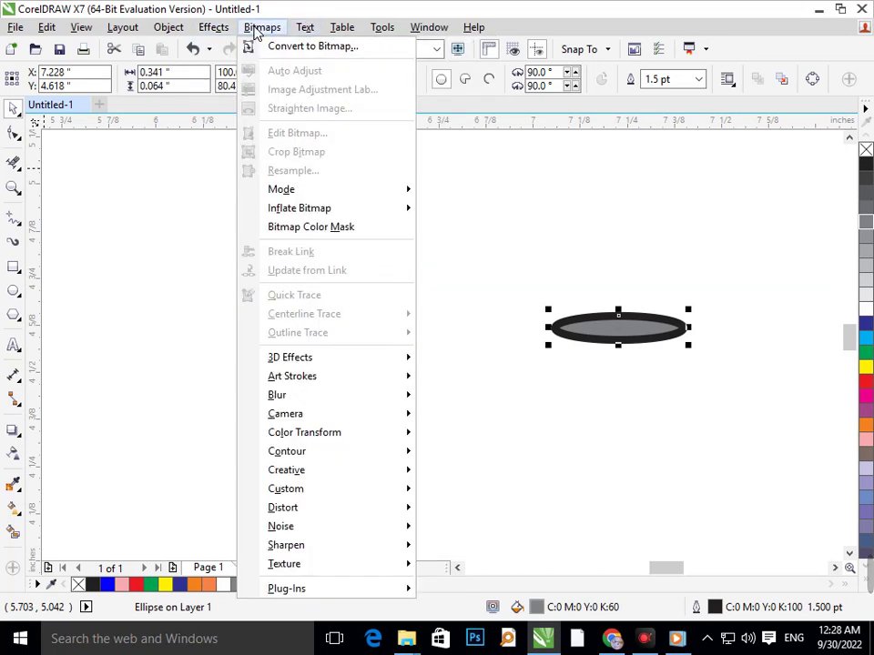
mouse_move(409, 400)
click(507, 344)
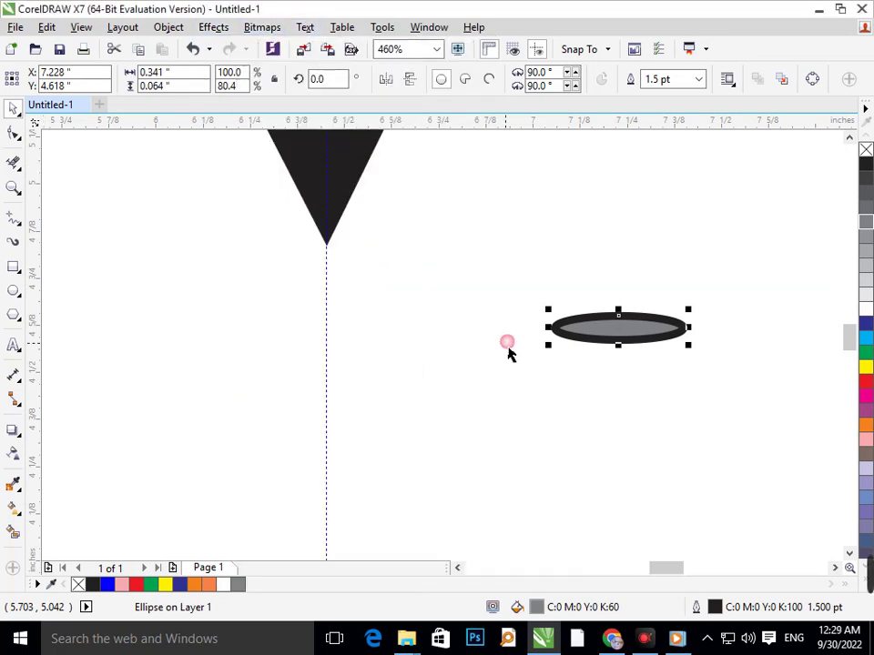
drag(617, 333, 400, 362)
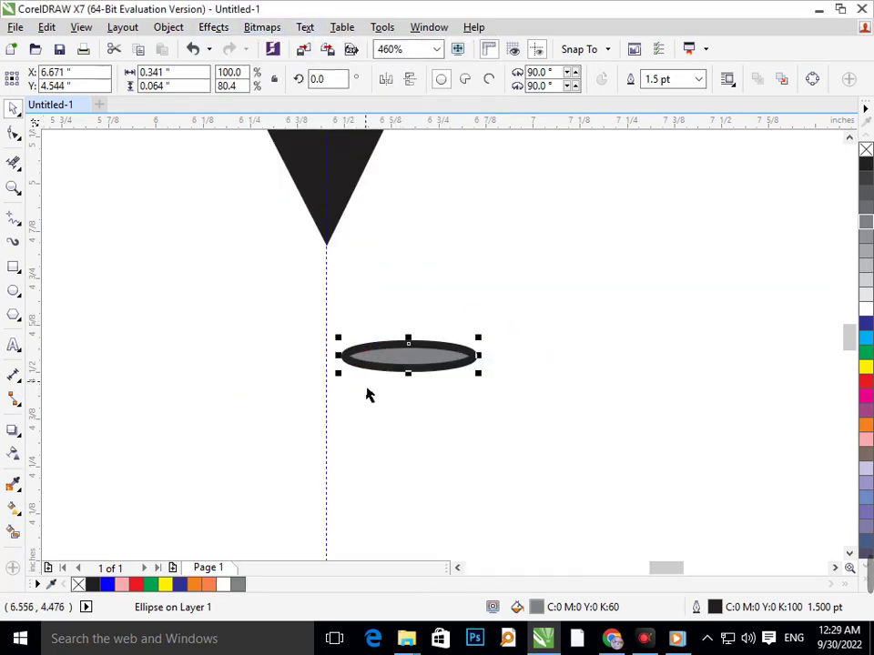
key(ctrl+z)
key(ctrl+z)
Step: Move the grey ellipse back to just beneath the pin's tip, roughly centred on the vertical guideline
drag(605, 344, 316, 297)
click(706, 638)
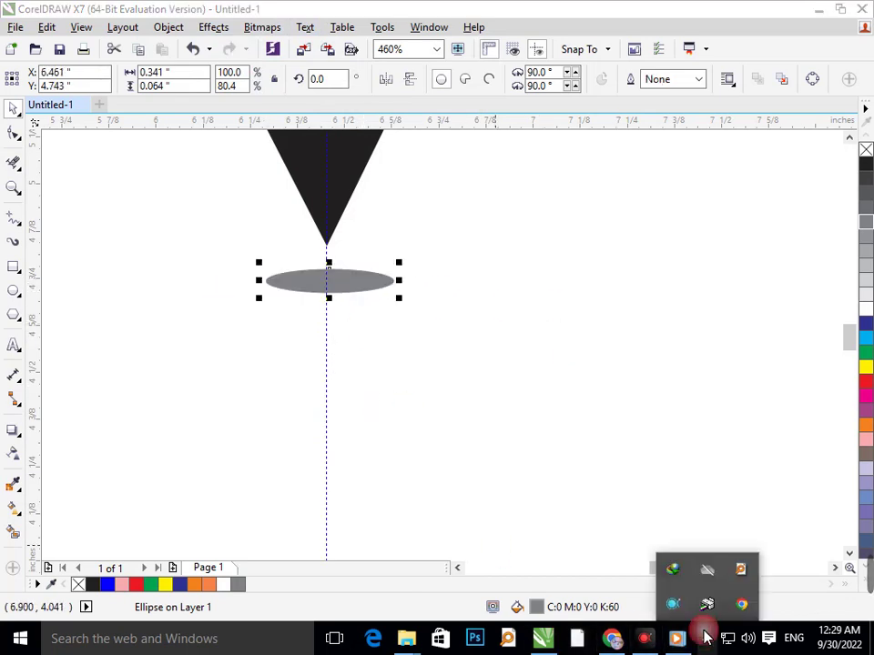
click(706, 638)
click(341, 470)
drag(318, 288, 318, 286)
click(386, 378)
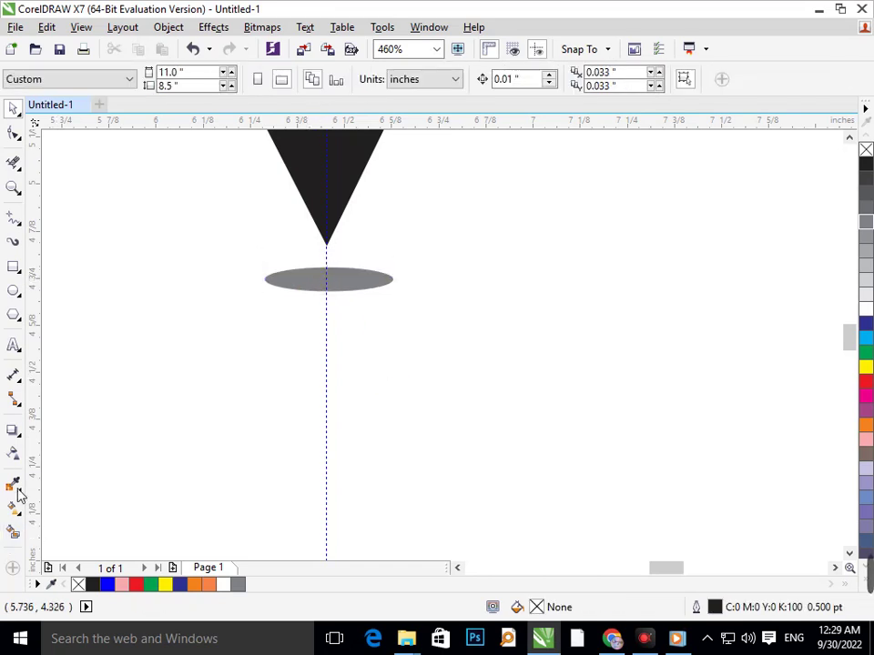
Step: Apply a horizontal linear fountain fill from grey to white across the shadow ellipse with the Interactive Fill tool
click(20, 438)
click(19, 488)
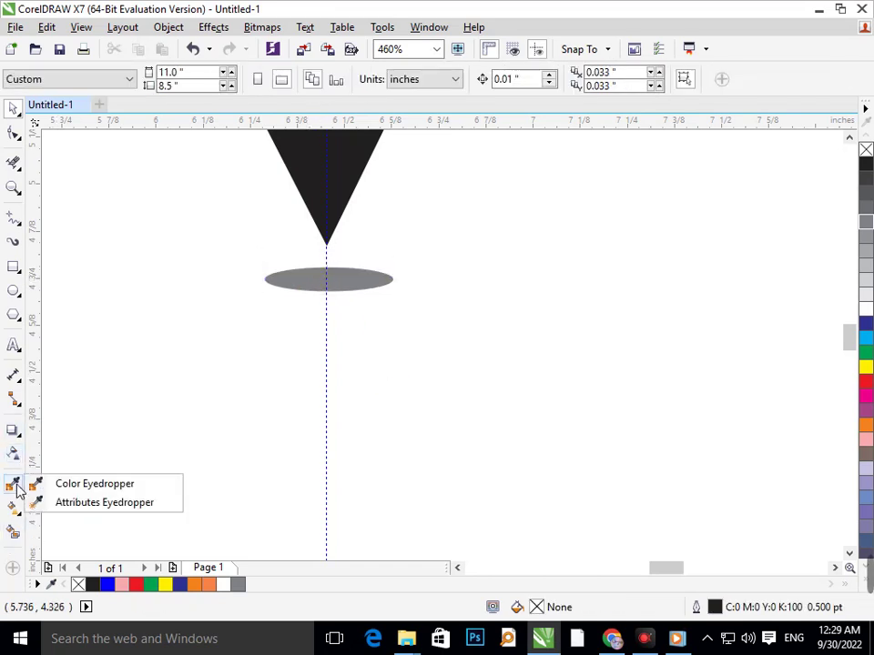
click(20, 513)
click(68, 510)
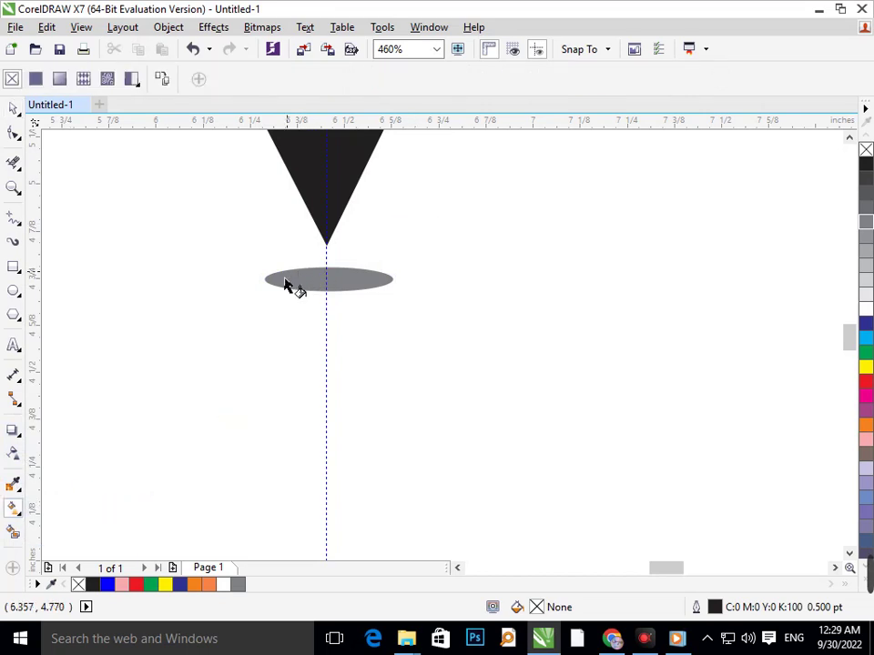
click(381, 291)
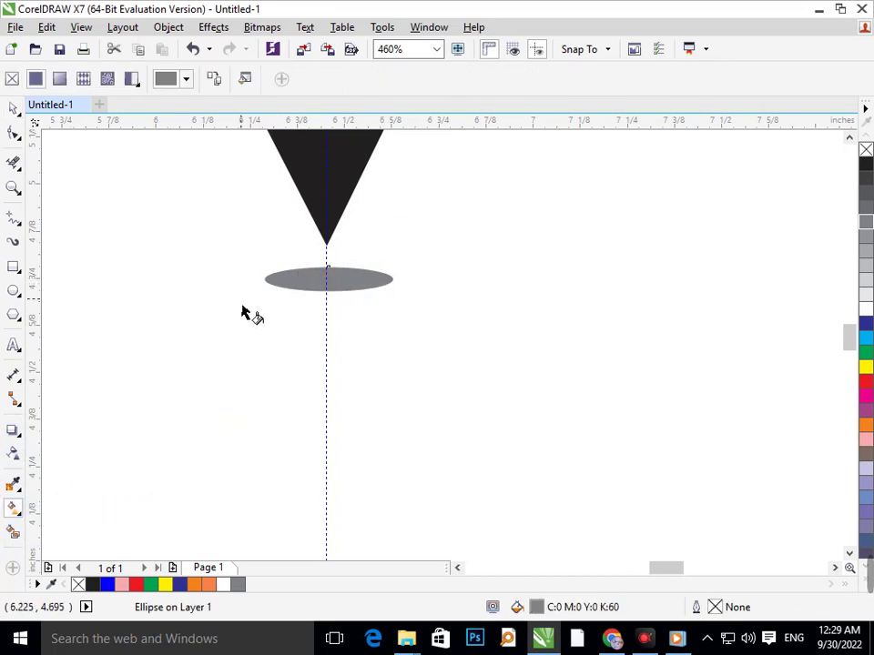
drag(309, 293, 380, 322)
key(ctrl+z)
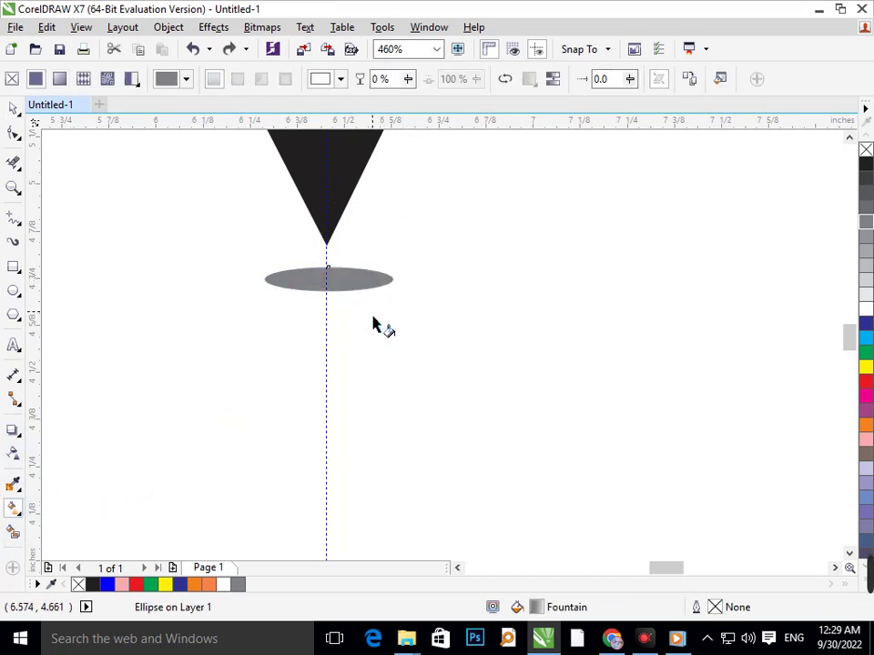
drag(226, 273, 477, 279)
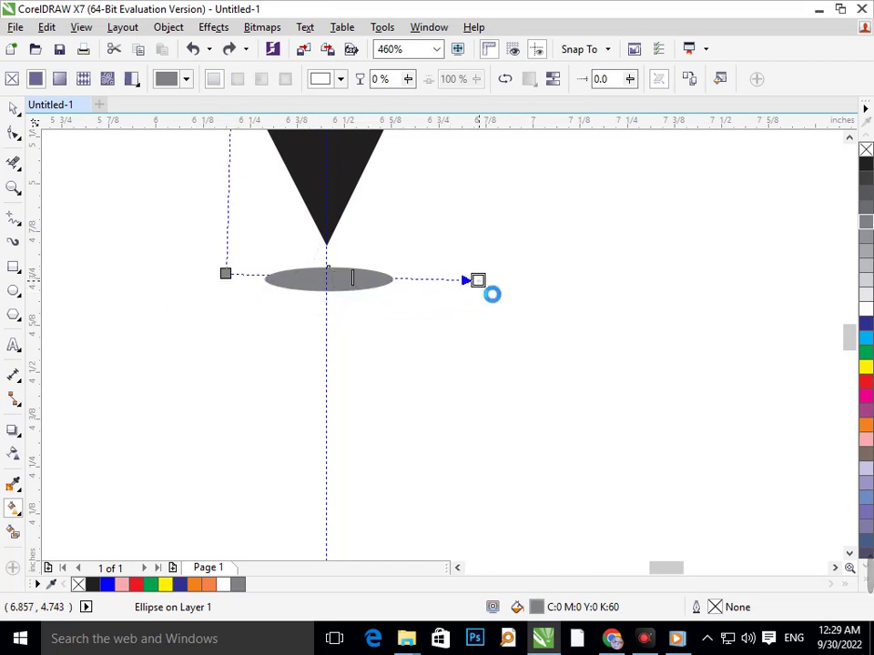
Step: Lighten the ellipse's fountain fill by stretching it well past both sides, with its midpoint near the grey end and the white end 69% transparent
drag(352, 277, 523, 318)
drag(263, 281, 152, 285)
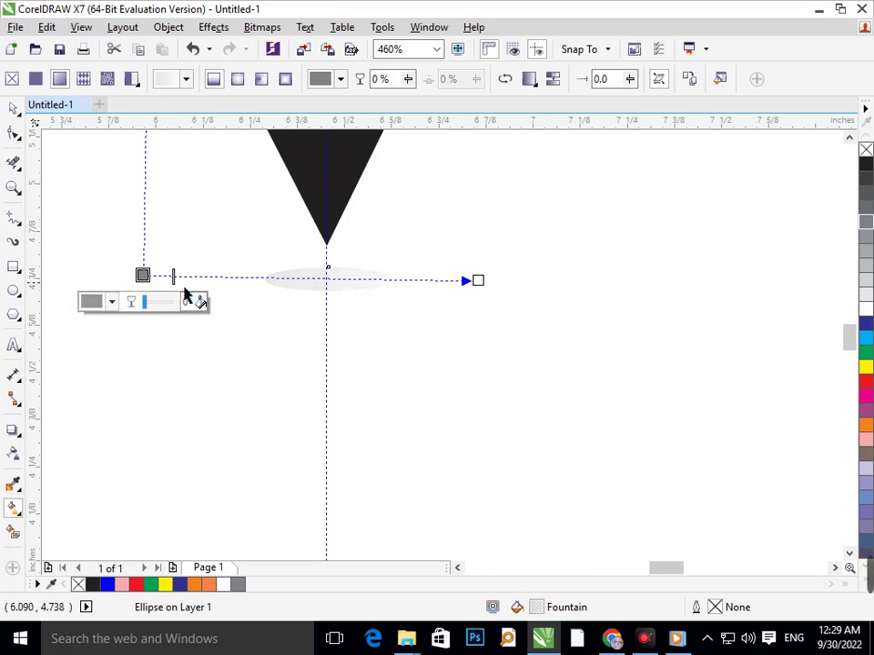
click(153, 301)
drag(156, 301, 275, 293)
click(146, 302)
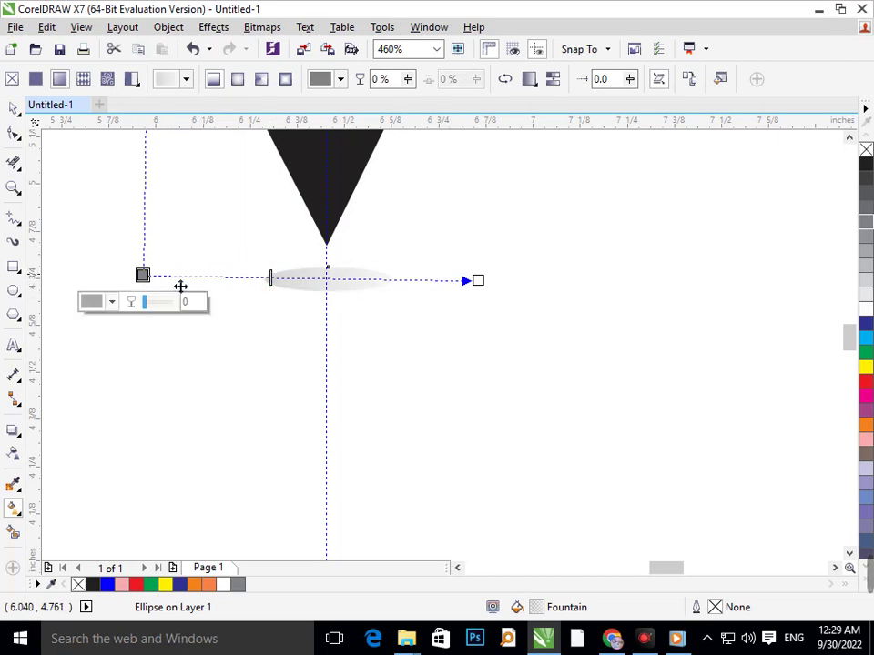
drag(146, 277, 71, 274)
drag(483, 282, 599, 285)
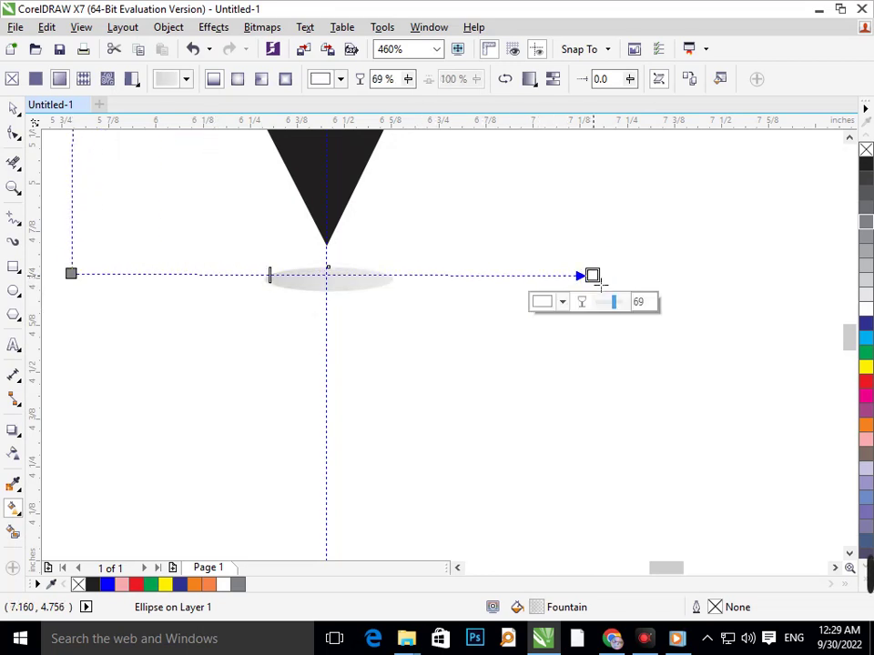
drag(271, 279, 162, 289)
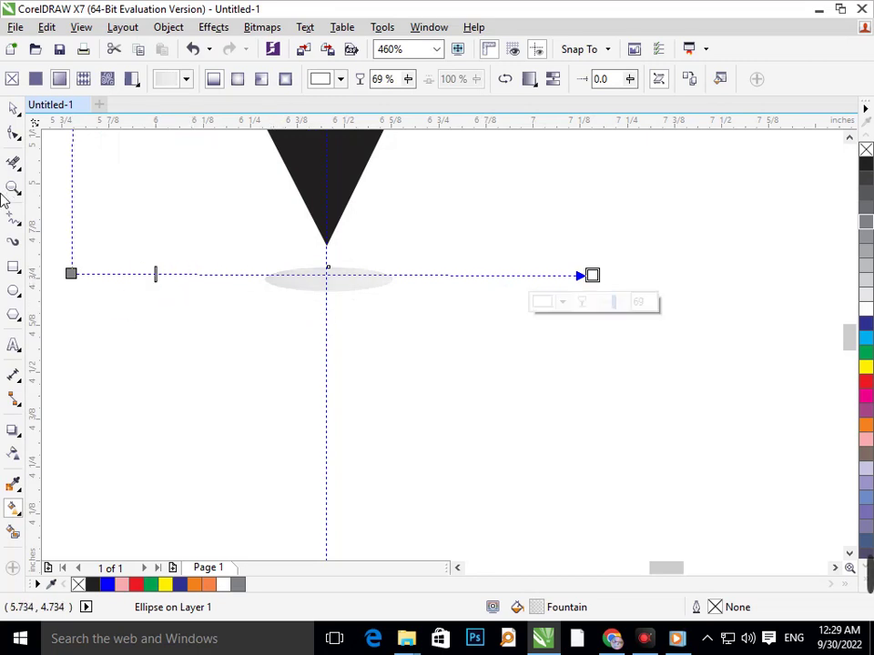
Step: Delete the vertical guideline running through the pin
click(16, 112)
drag(368, 463, 105, 351)
scroll(435, 458, down, 2)
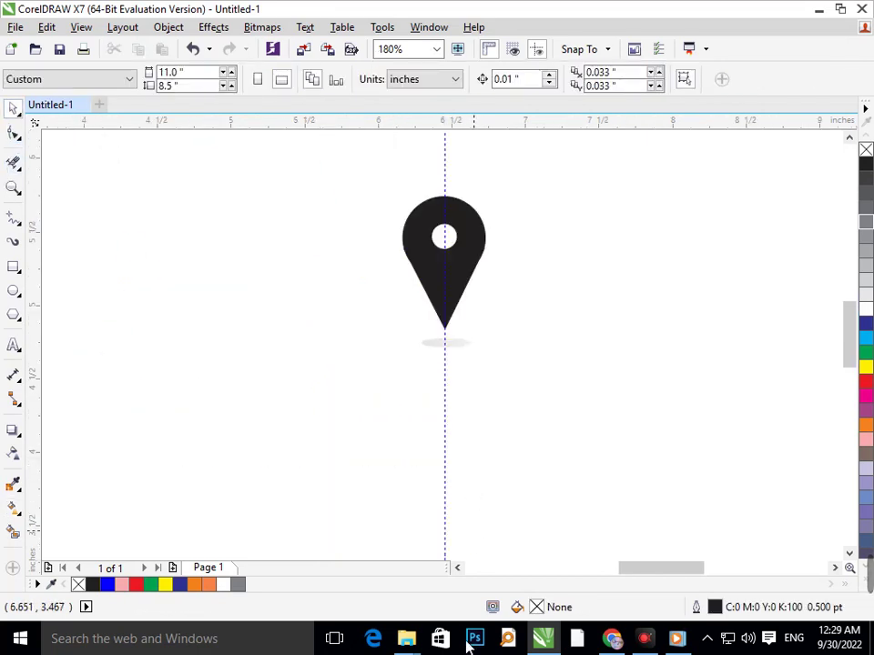
click(446, 469)
key(Delete)
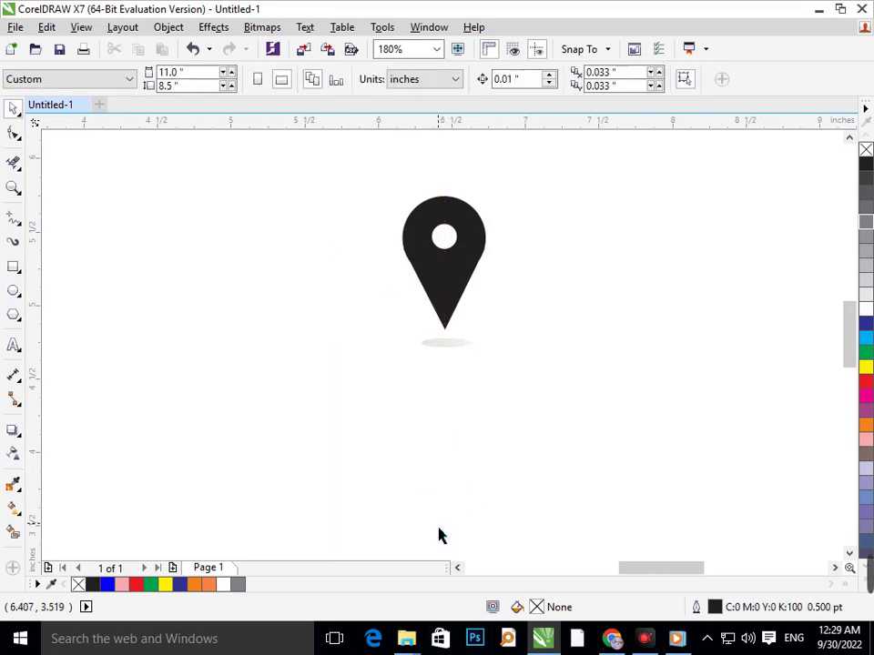
Step: Move the whole pin together with its hole and shadow slightly down and to the left on the page
drag(363, 191, 563, 393)
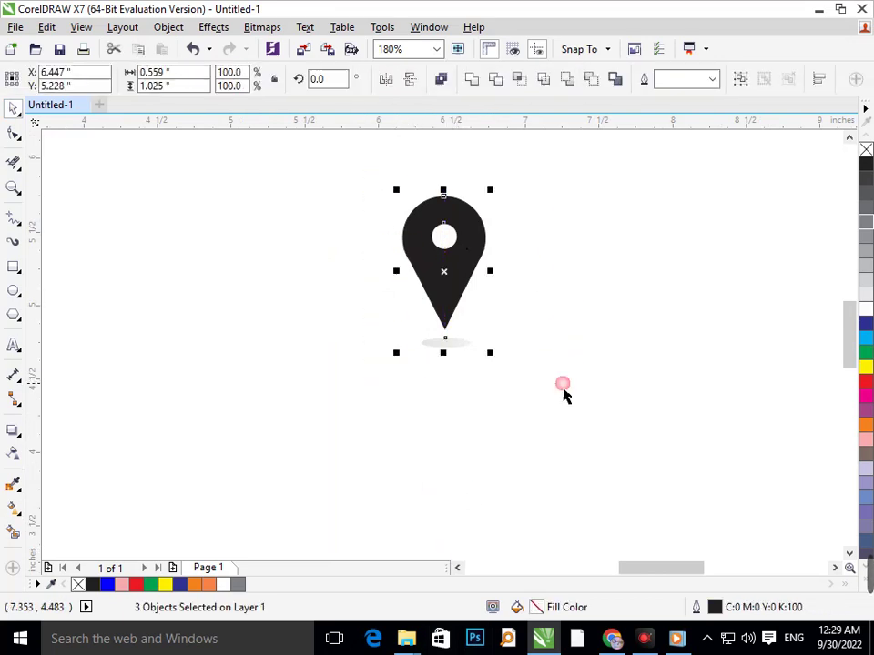
drag(464, 270, 454, 312)
click(483, 411)
Step: Try a solid black fill on the shadow ellipse
click(449, 387)
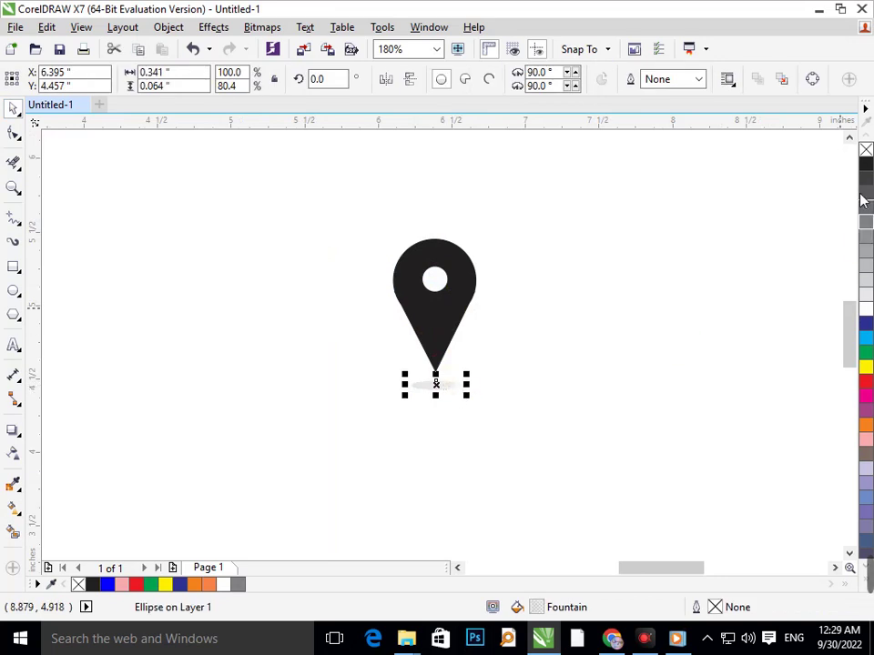
click(866, 166)
click(406, 377)
click(422, 389)
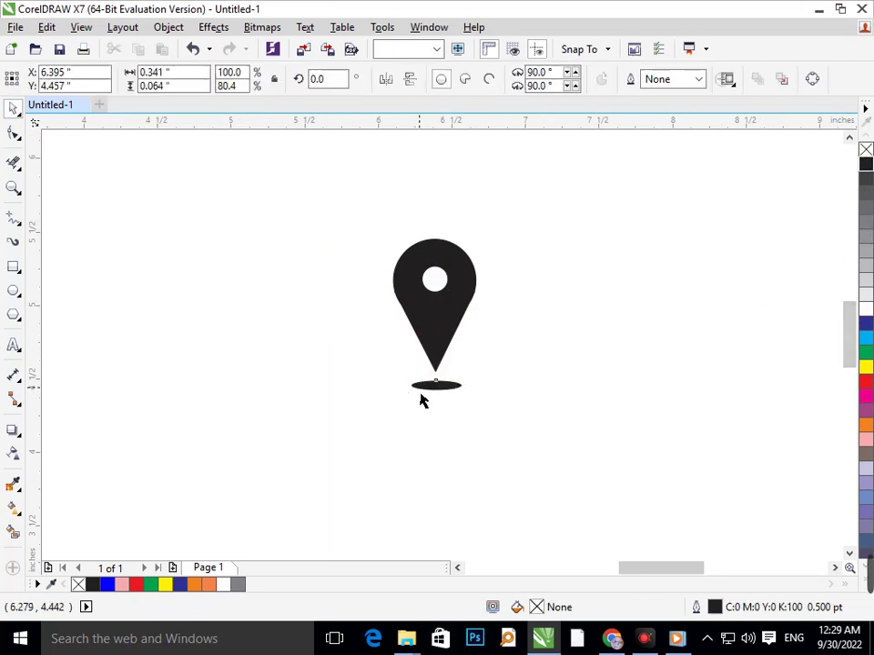
key(ctrl+z)
click(434, 492)
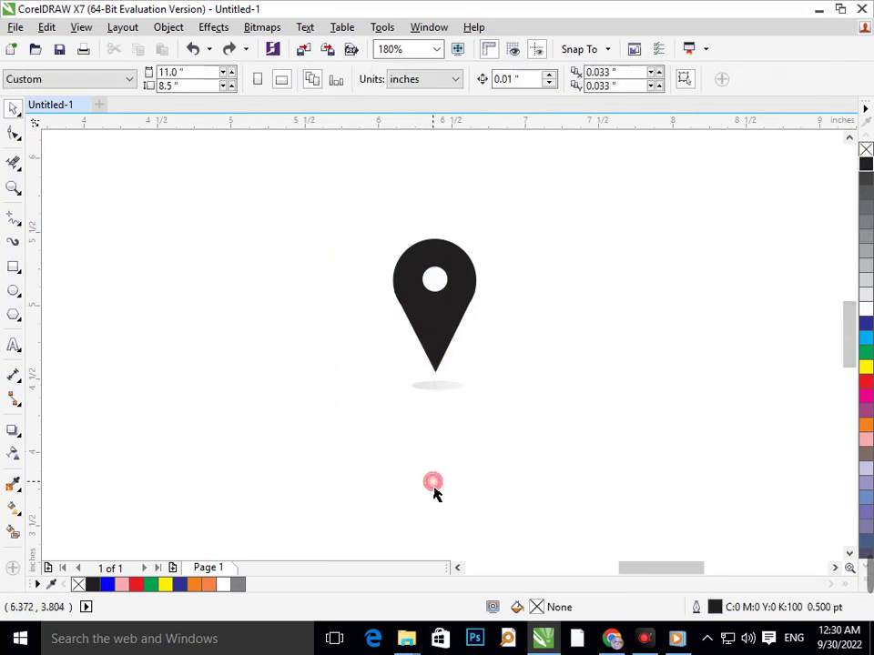
Step: Shift the shadow's fountain fill midpoint closer to the grey end and set the white end's transparency to 16%
click(439, 391)
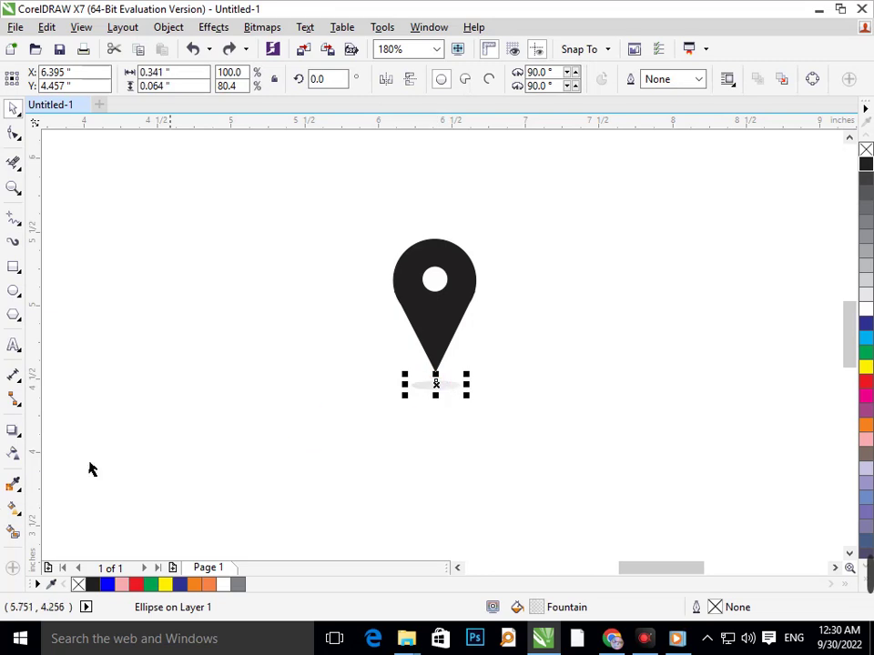
click(18, 512)
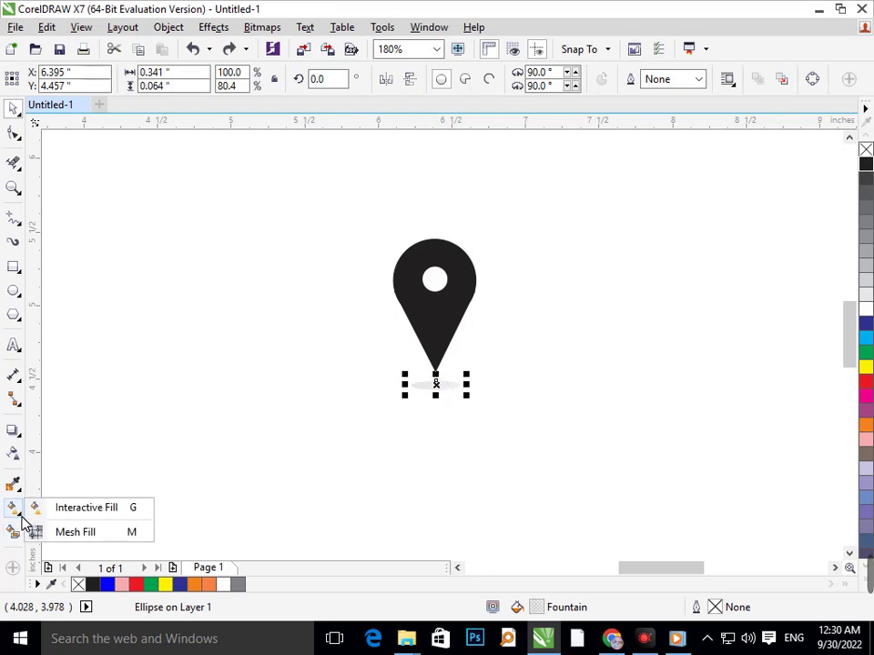
click(79, 512)
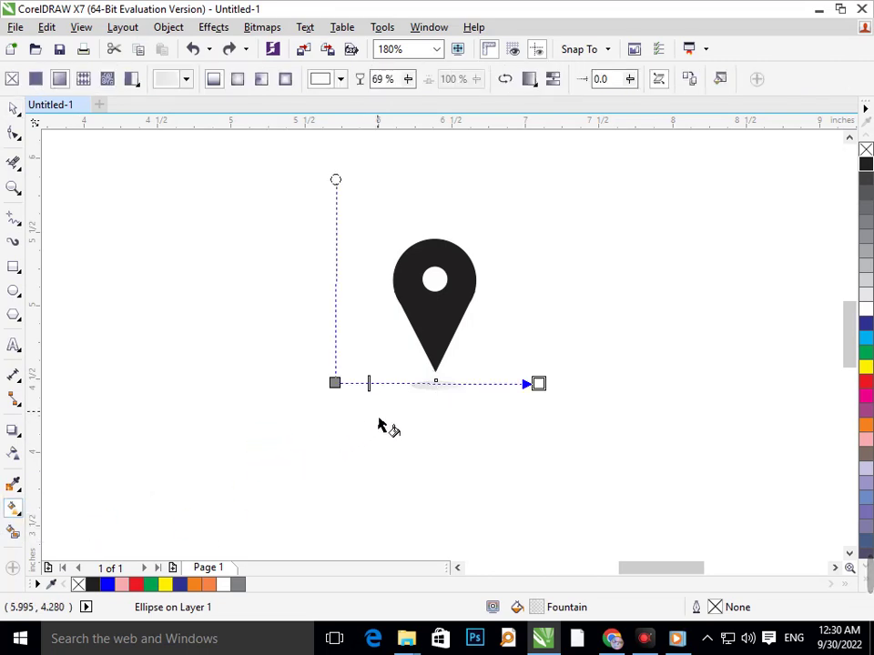
click(389, 382)
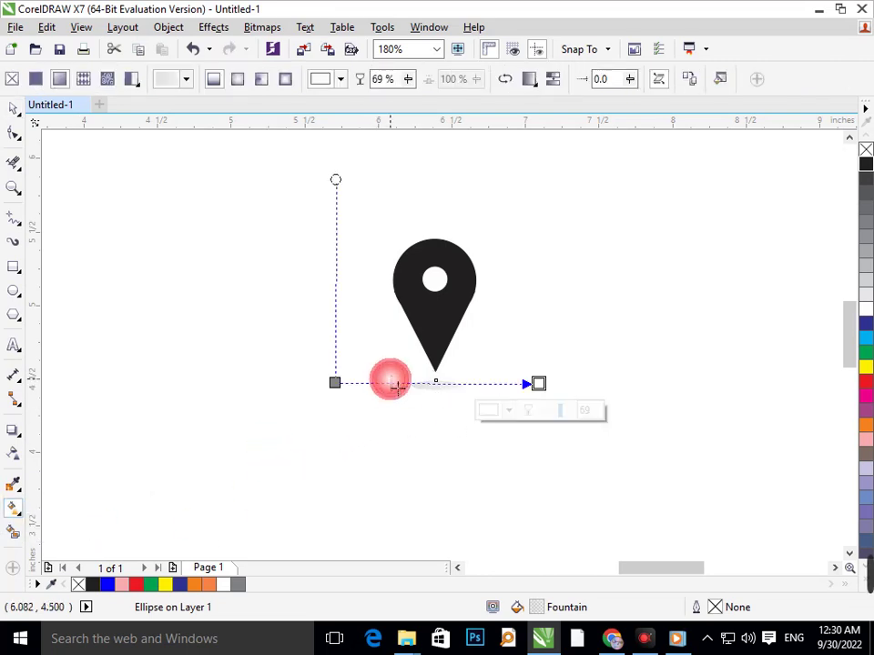
click(360, 383)
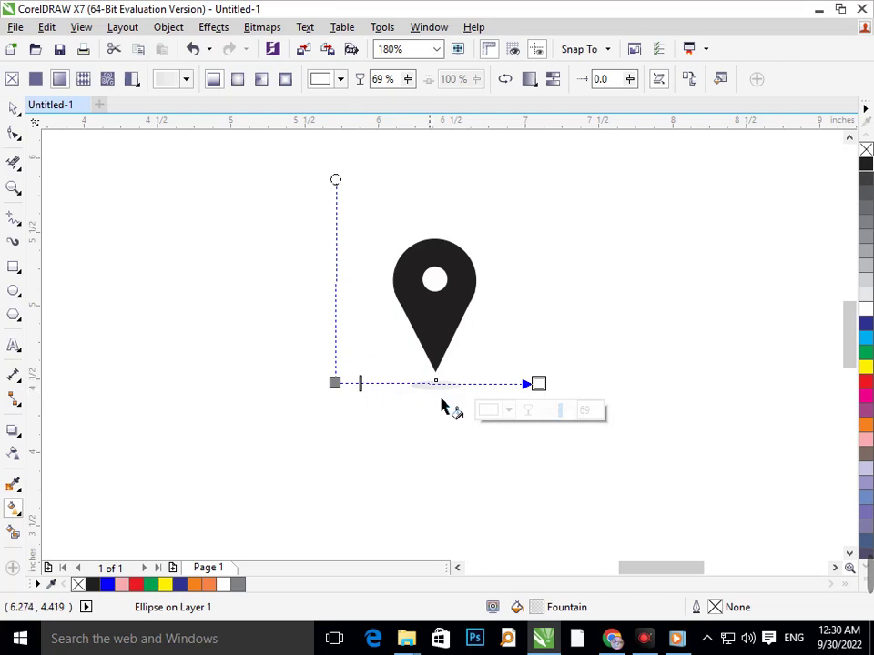
drag(560, 419, 544, 415)
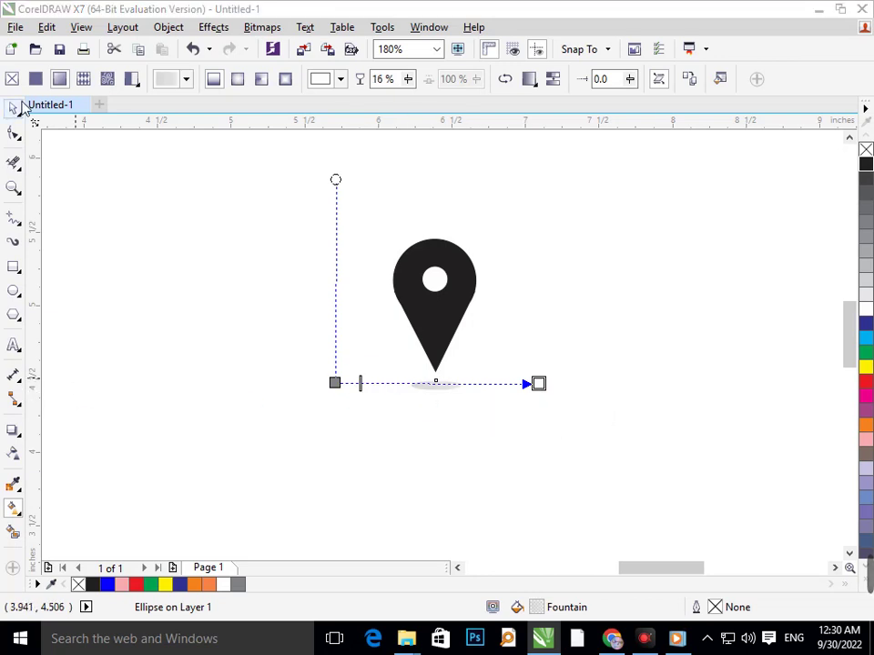
Step: Move the shadow ellipse slightly up and right to X 6.405 and Y 4.467 inches, closer to the pin's tip
click(14, 108)
click(137, 384)
click(450, 397)
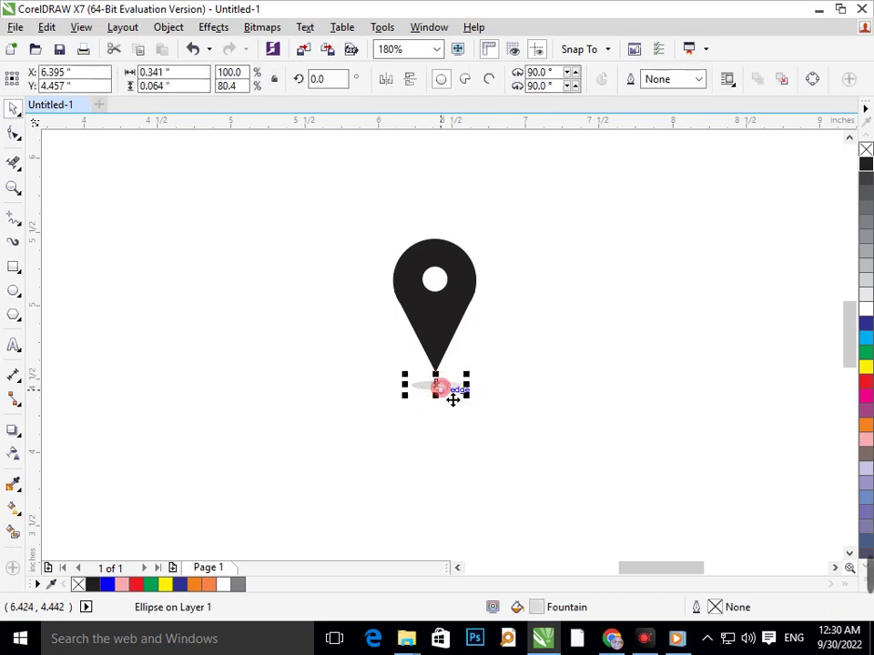
drag(452, 401, 452, 400)
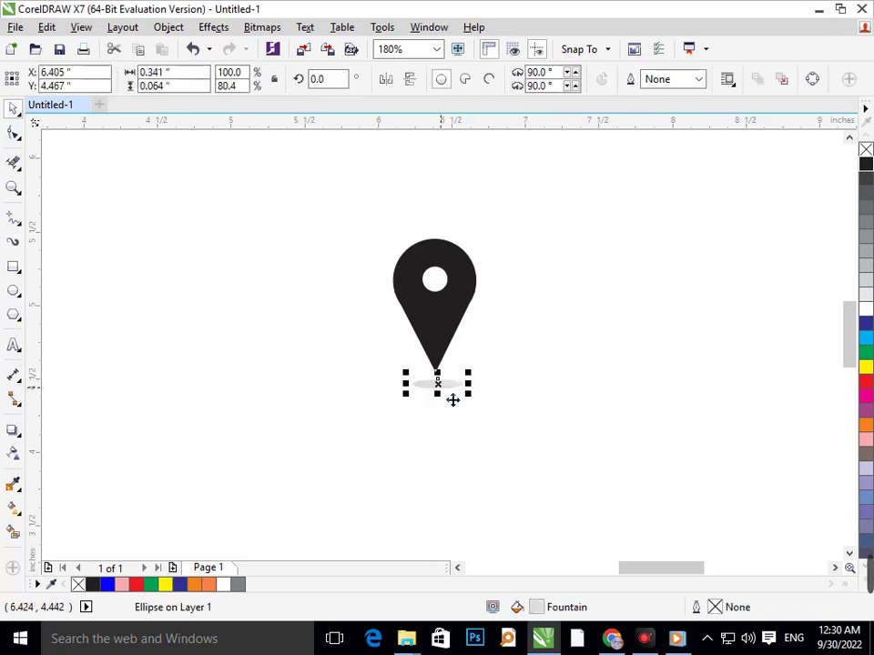